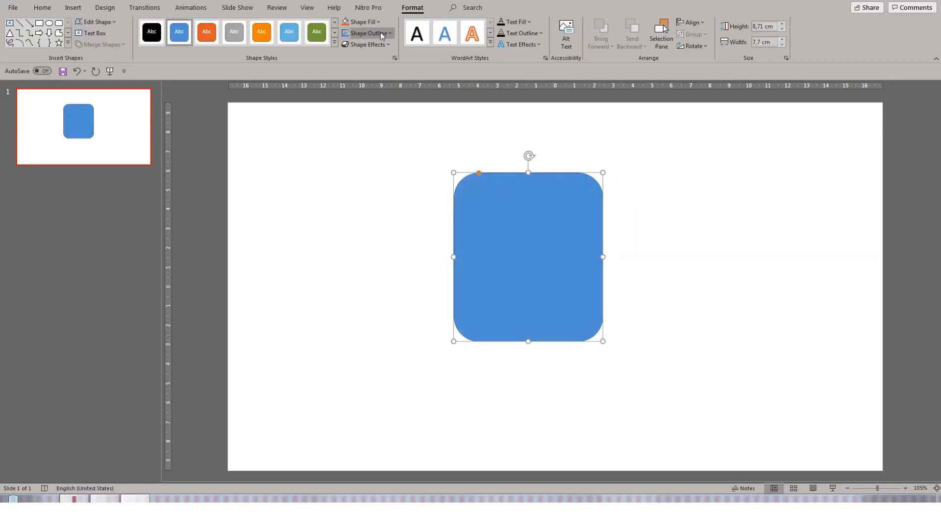
- Remove the rounded rectangle's outline and fill it light orange
click(380, 33)
click(353, 143)
click(379, 24)
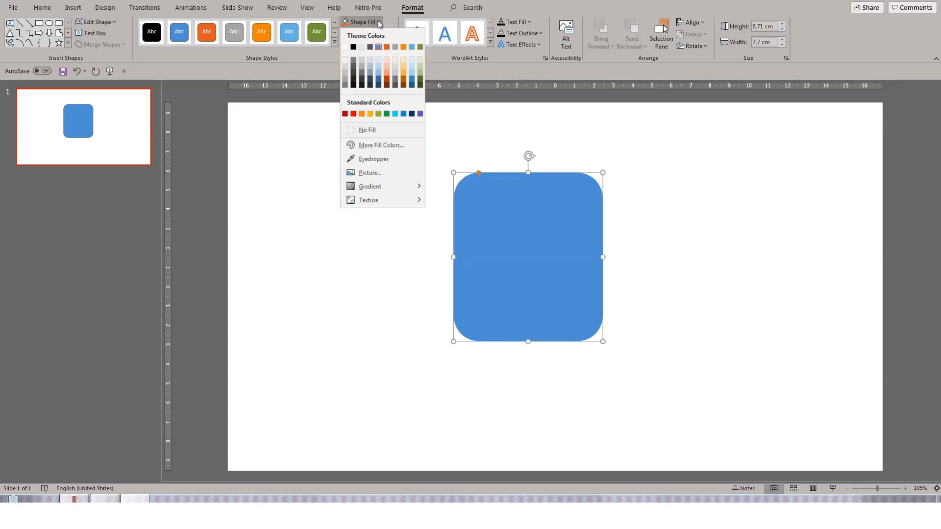
click(404, 66)
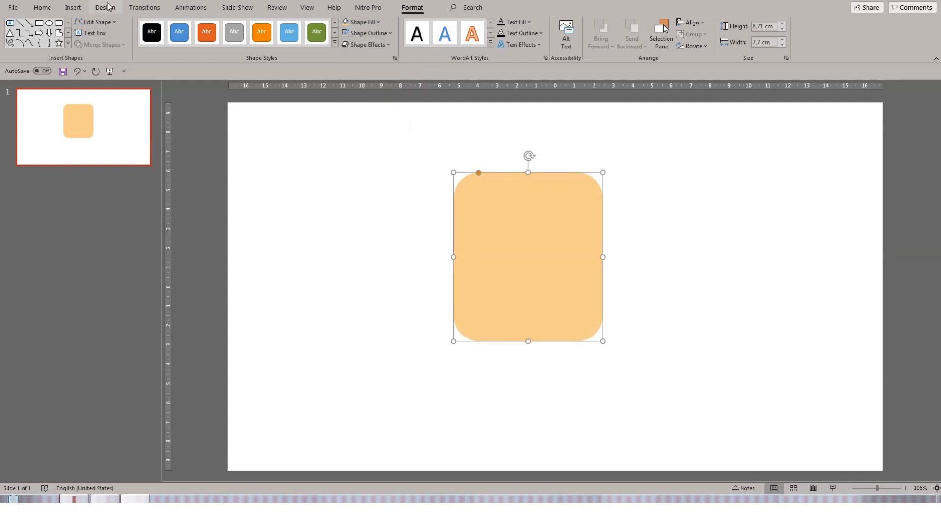
- Enlarge the rounded rectangle's corner rounding and reapply its light orange fill
key(ctrl+z)
drag(479, 173, 511, 195)
click(699, 237)
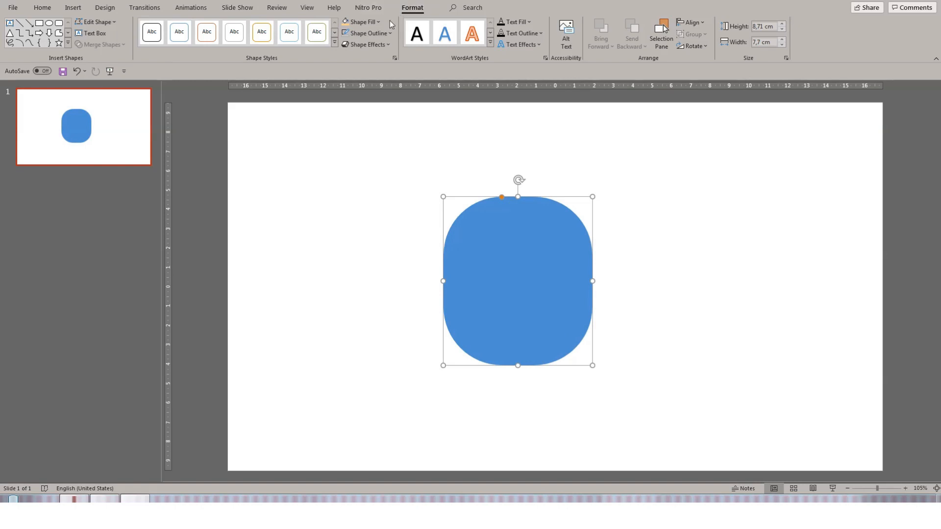
click(379, 22)
click(409, 74)
- Move the head shape slightly lower and to the left on the slide
click(646, 265)
click(556, 296)
click(609, 254)
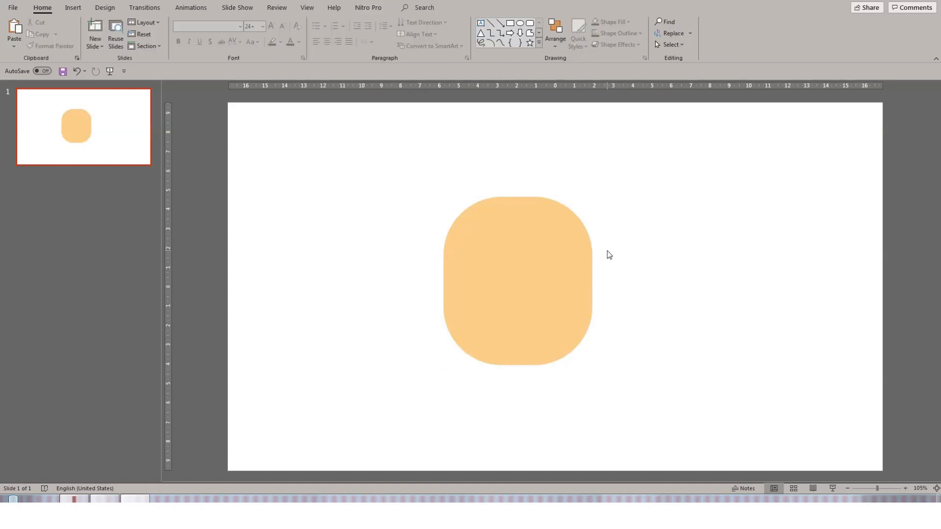
- Draw a Flowchart Delay shape in the lower half of the head and rotate it so its rounded side faces down as a mouth
click(539, 42)
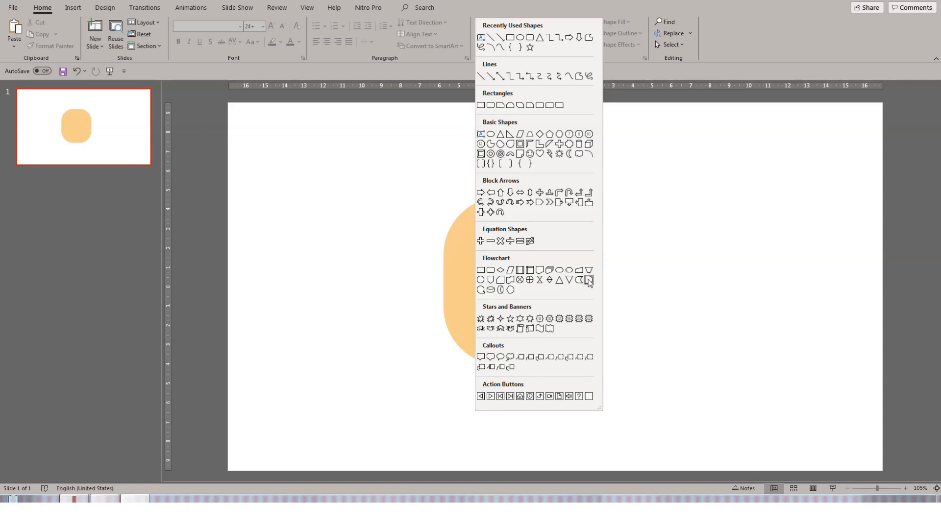
click(589, 280)
drag(490, 270, 515, 302)
drag(507, 253, 528, 302)
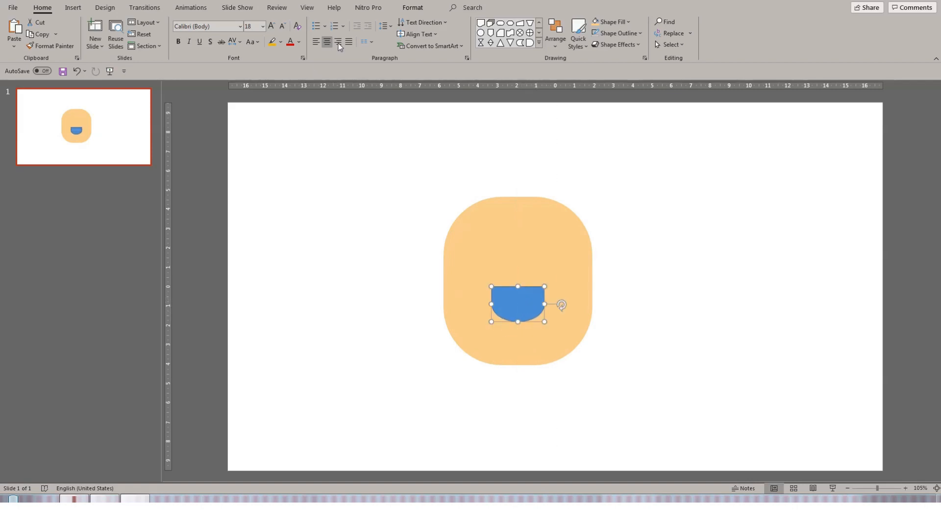
- Fill the mouth shape dark red
click(413, 8)
click(347, 37)
click(367, 22)
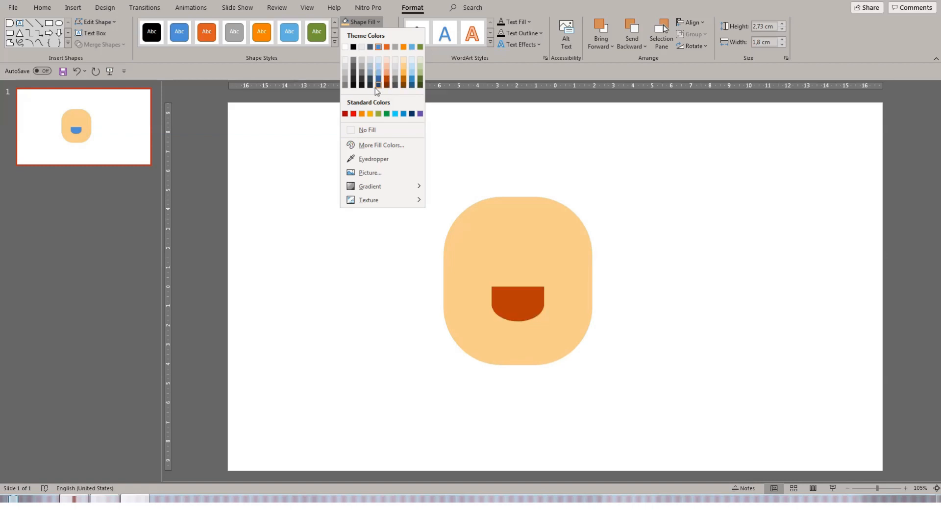
click(346, 114)
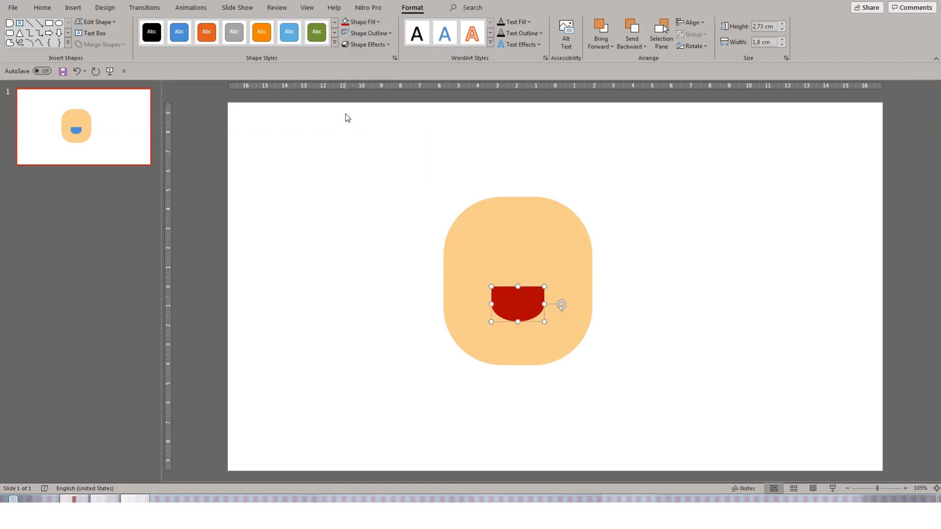
- Draw an ellipse about 2.27 cm wide and 0.89 cm tall across the bottom of the mouth as a tongue
click(631, 228)
click(531, 24)
mouse_move(501, 247)
mouse_down()
mouse_move(543, 266)
mouse_move(528, 313)
mouse_up()
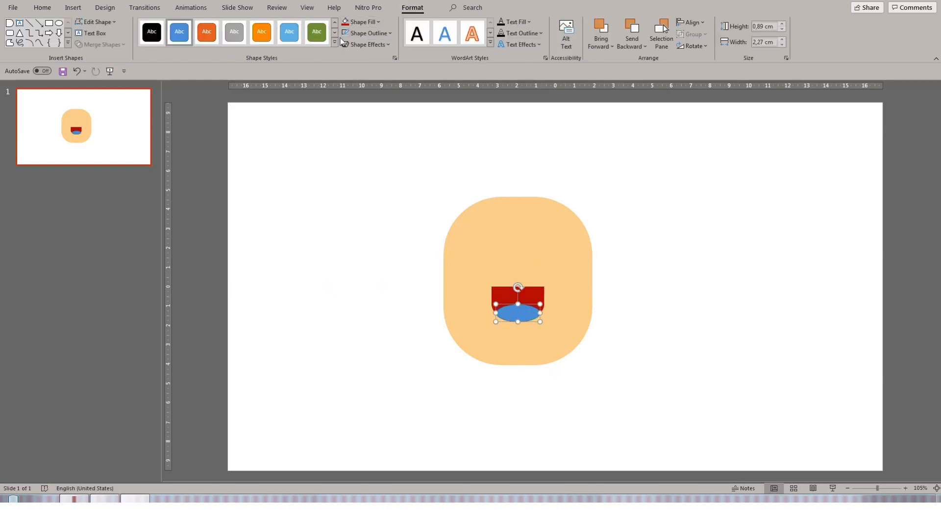
- Fill the tongue ellipse salmon and deselect it
click(368, 23)
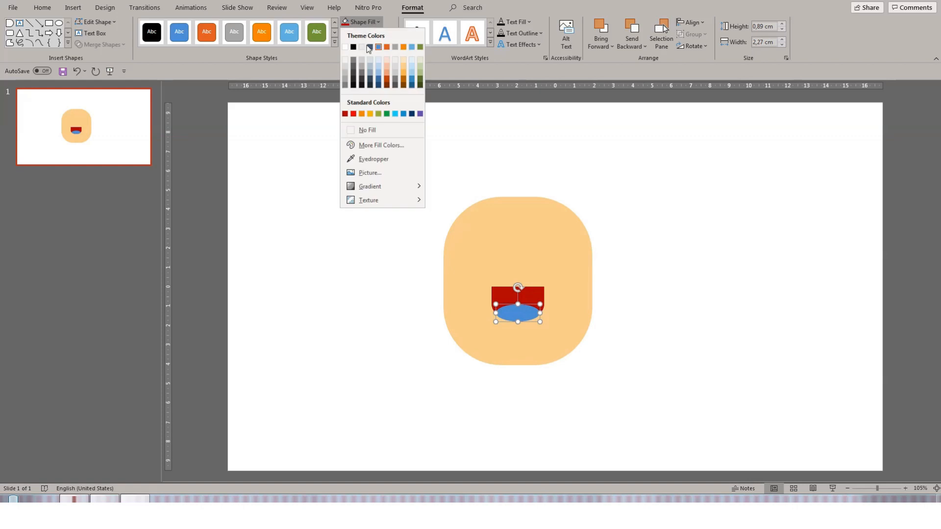
click(389, 72)
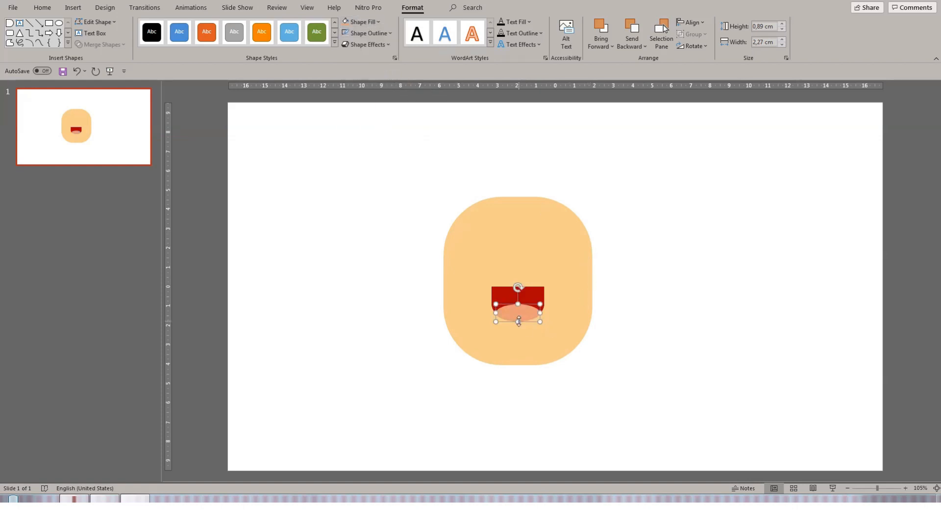
click(667, 315)
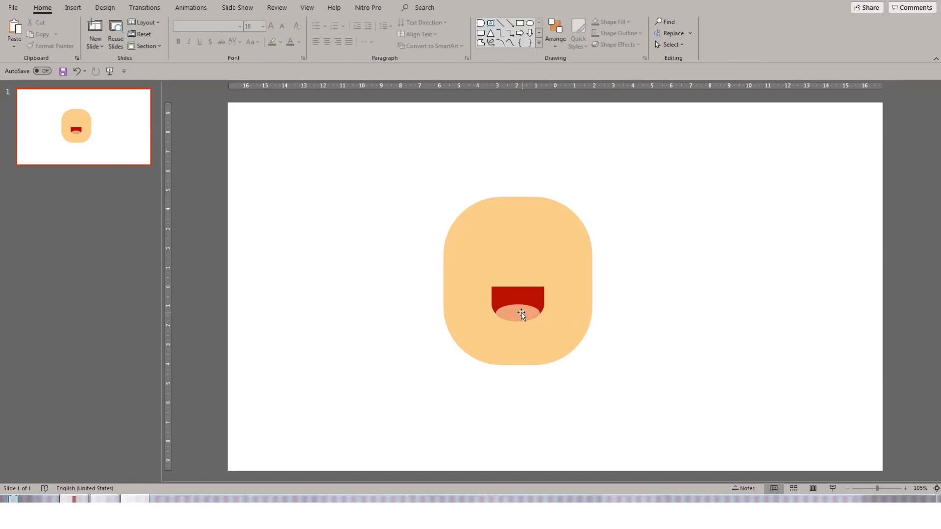
click(655, 308)
- Draw a Flowchart Delay shape about 1.32 cm wide and 1.8 cm tall beside the head's right side as an ear
click(480, 23)
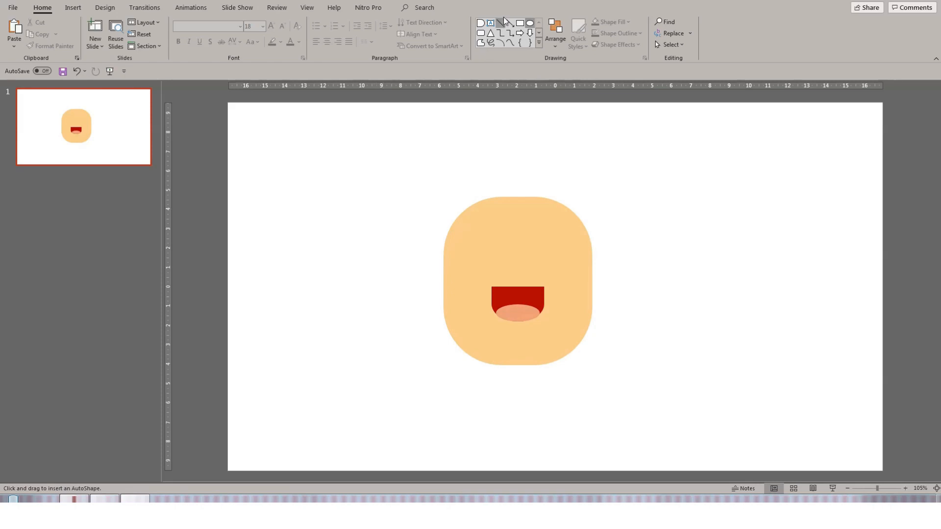
drag(376, 153, 612, 274)
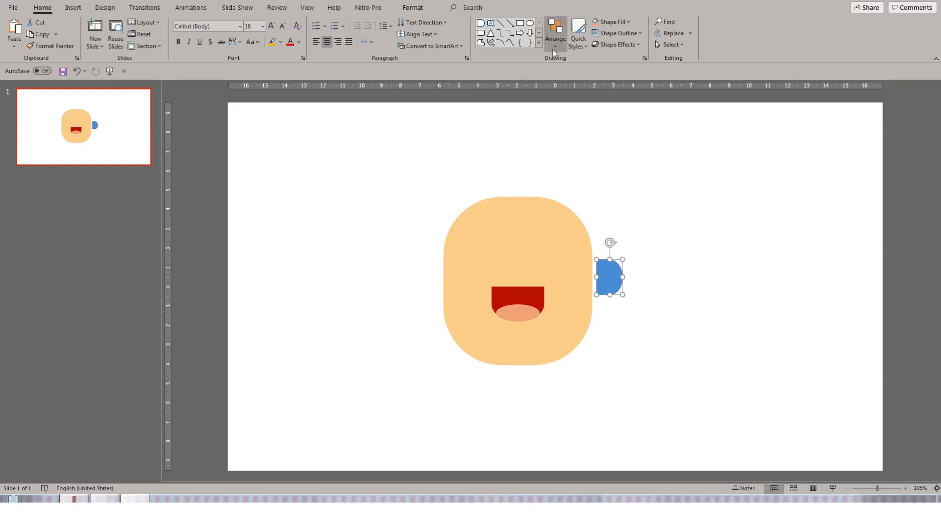
- Fill the ear light orange and move it against the head's right edge
click(413, 8)
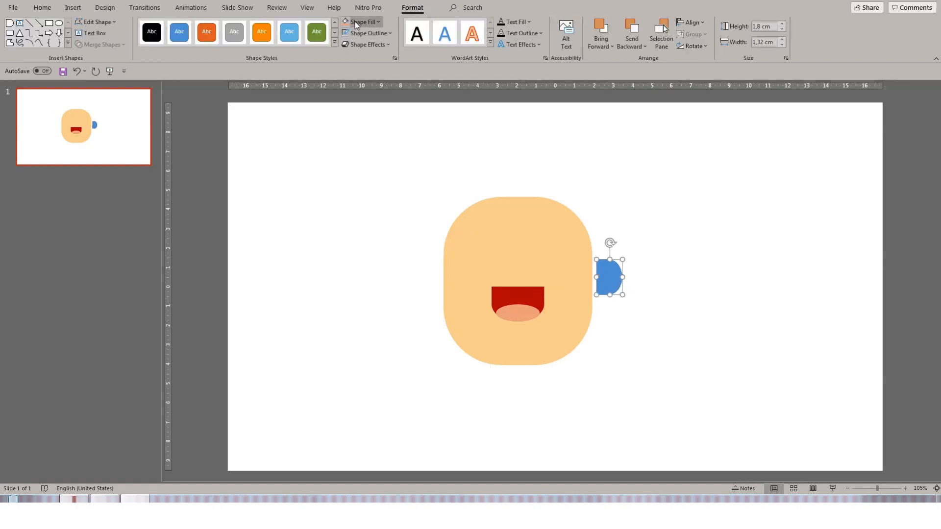
click(376, 23)
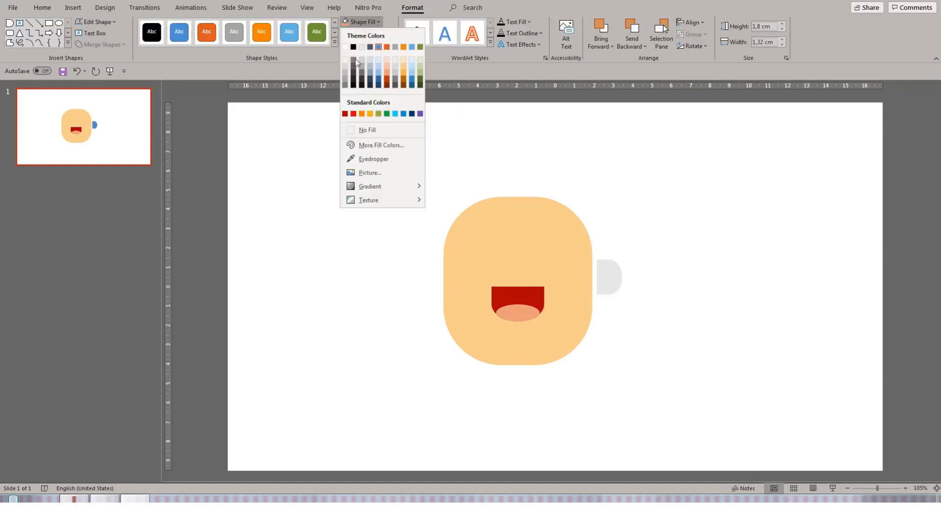
click(404, 63)
drag(613, 276, 602, 266)
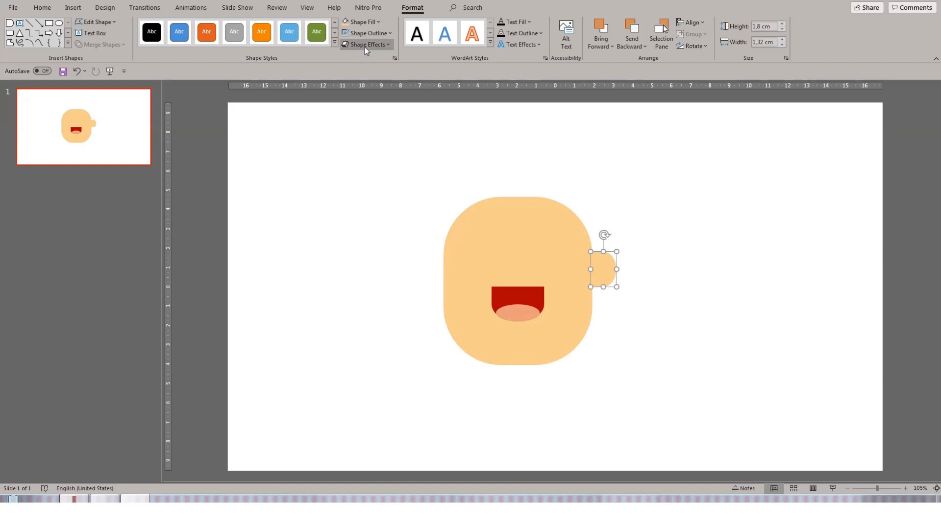
- Duplicate the ear, move the copy to the head's left side, and flip it horizontally
key(ctrl+d)
drag(616, 275, 434, 269)
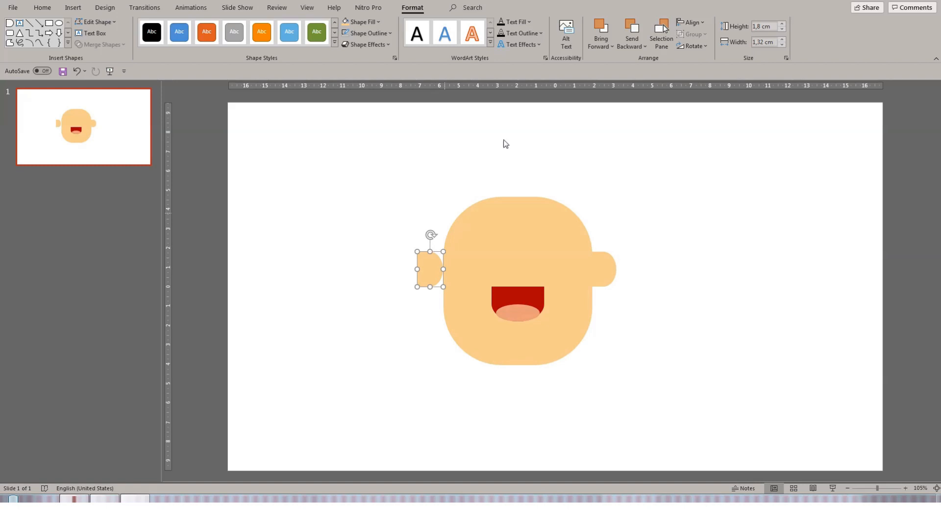
click(708, 46)
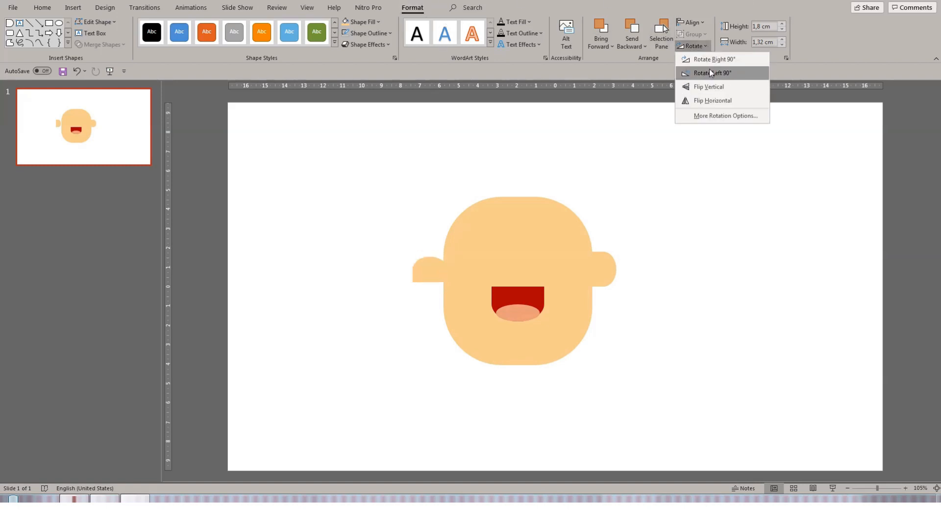
click(709, 101)
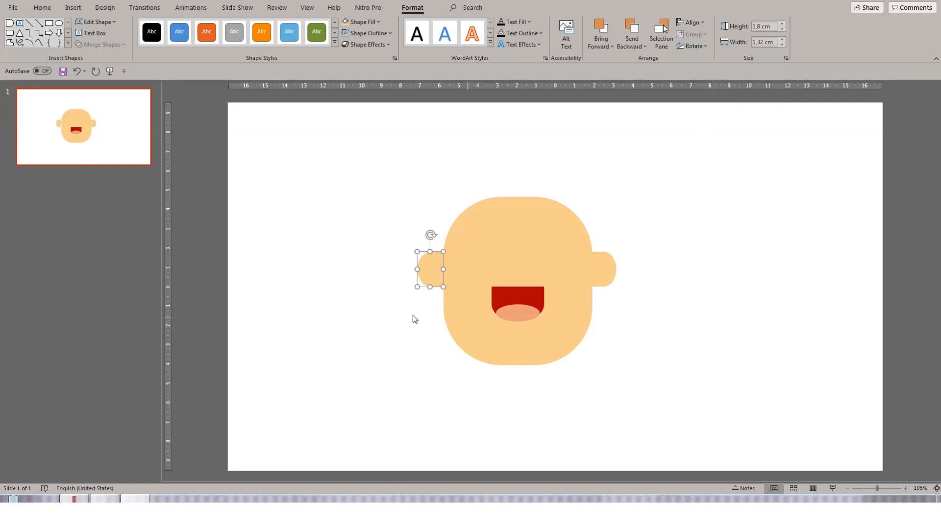
drag(434, 276, 437, 278)
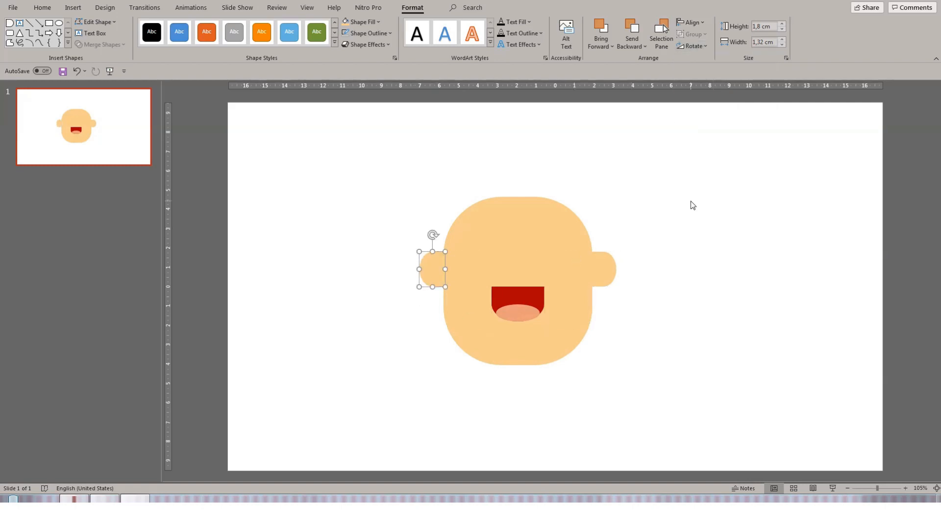
- Draw a small Flowchart Delay shape about 1.09 cm square inside the right ear
click(623, 281)
click(480, 26)
mouse_move(582, 154)
mouse_down()
mouse_move(613, 181)
mouse_move(594, 230)
mouse_move(563, 231)
mouse_move(588, 281)
mouse_move(604, 272)
mouse_up()
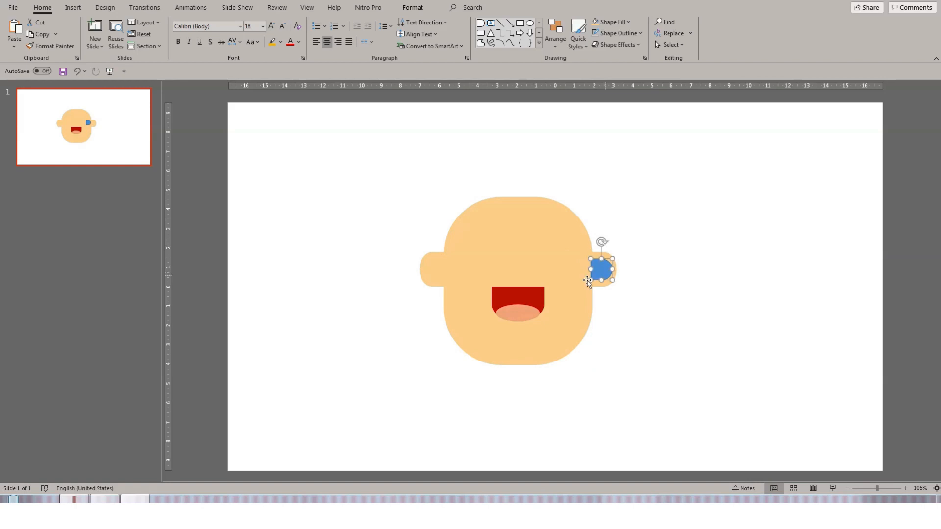
- Fill the inner ear shape salmon
click(419, 7)
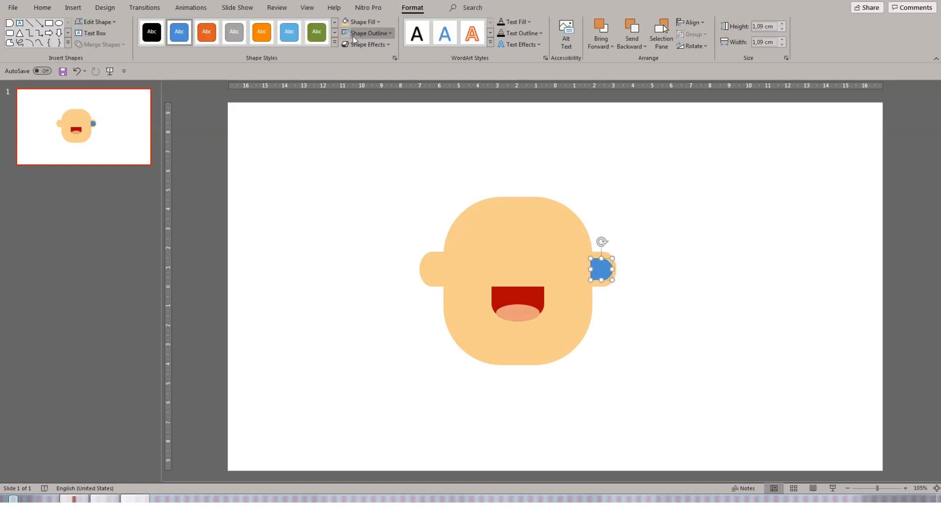
click(376, 22)
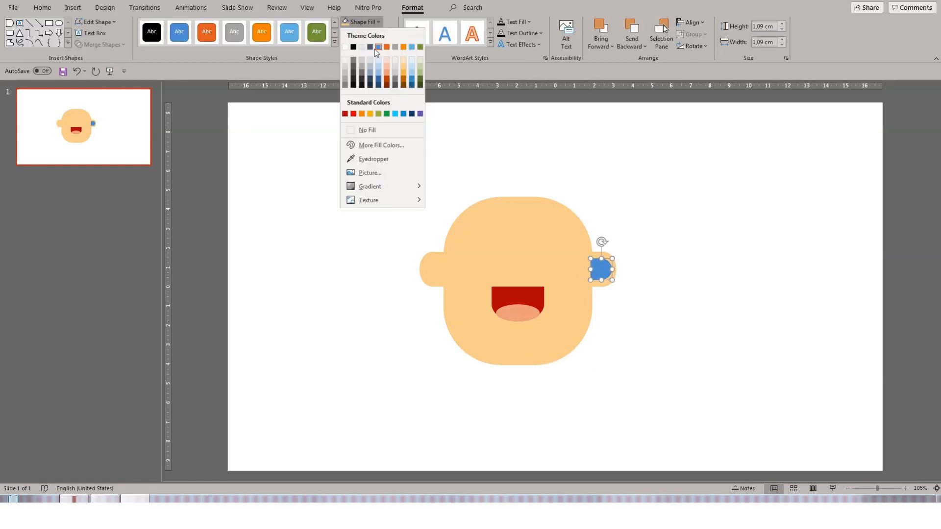
click(388, 75)
- Copy the inner ear shape into the left ear and flip it horizontally
drag(603, 269, 433, 270)
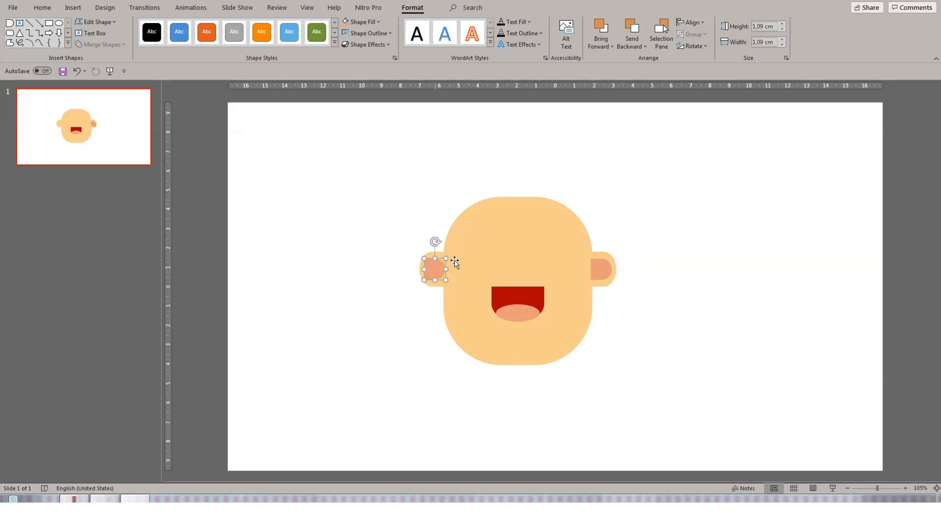
click(697, 47)
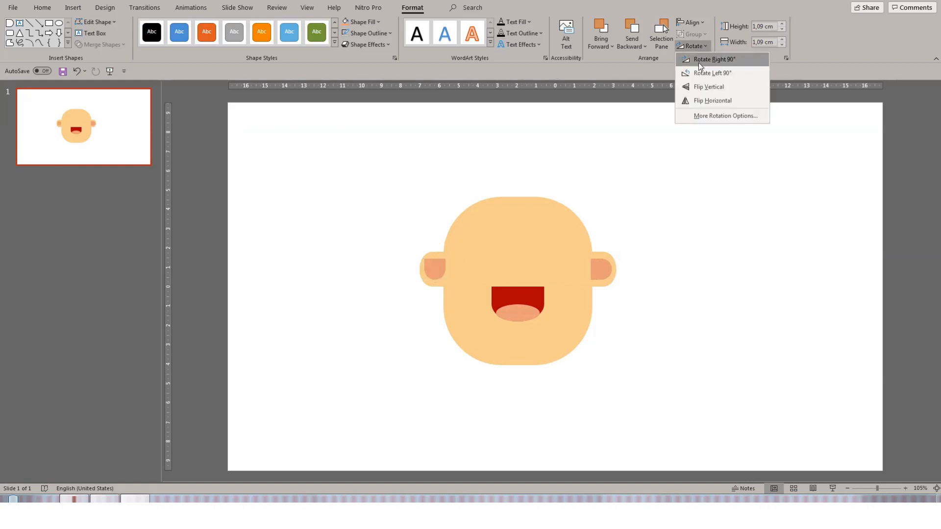
click(700, 102)
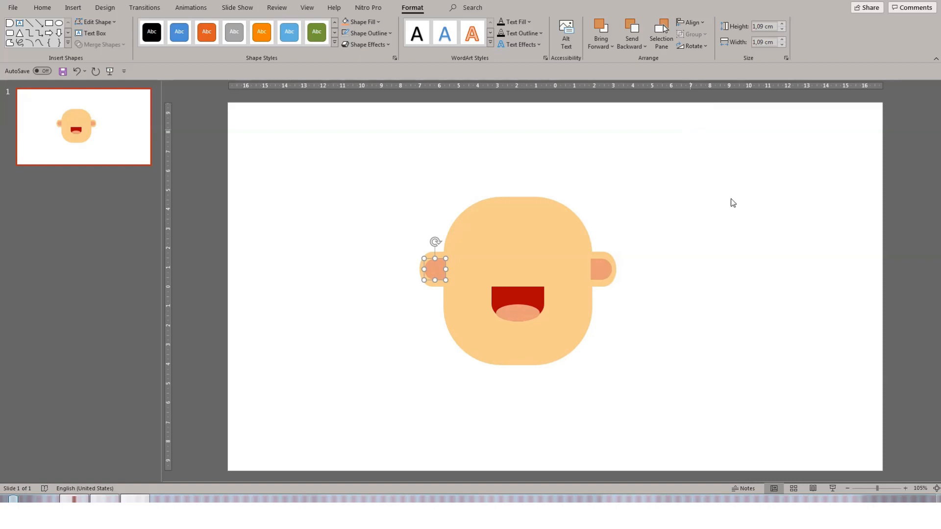
click(702, 284)
drag(439, 274, 440, 269)
click(692, 286)
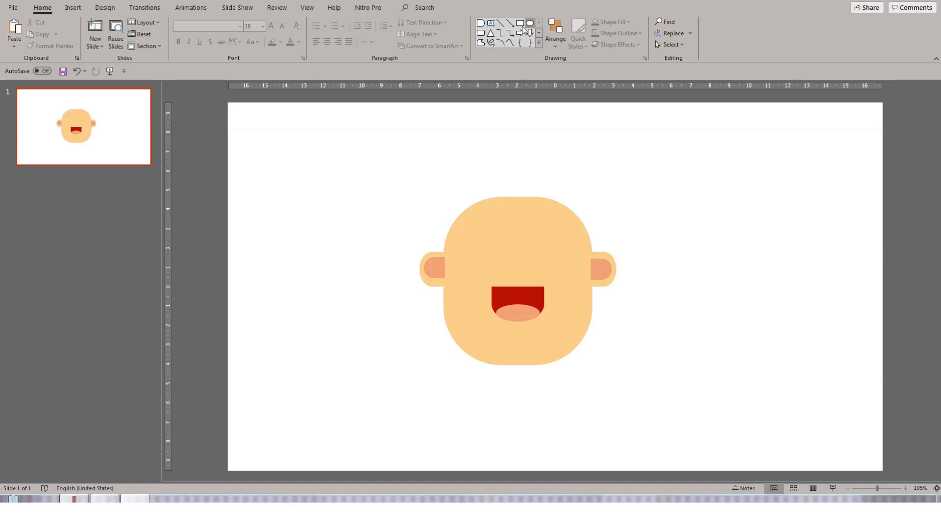
- Draw an ellipse about 8.94 cm wide and 7.8 cm tall over the top of the head as hair
click(528, 24)
drag(453, 137, 593, 289)
drag(519, 250, 503, 273)
drag(573, 247, 606, 246)
drag(524, 250, 519, 228)
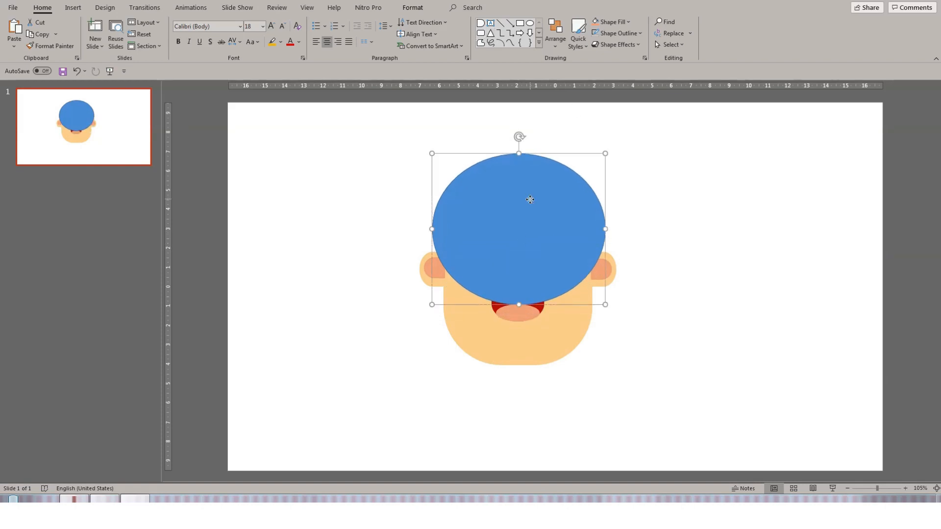
- Send the hair ellipse to the back behind the head and ears
right_click(530, 200)
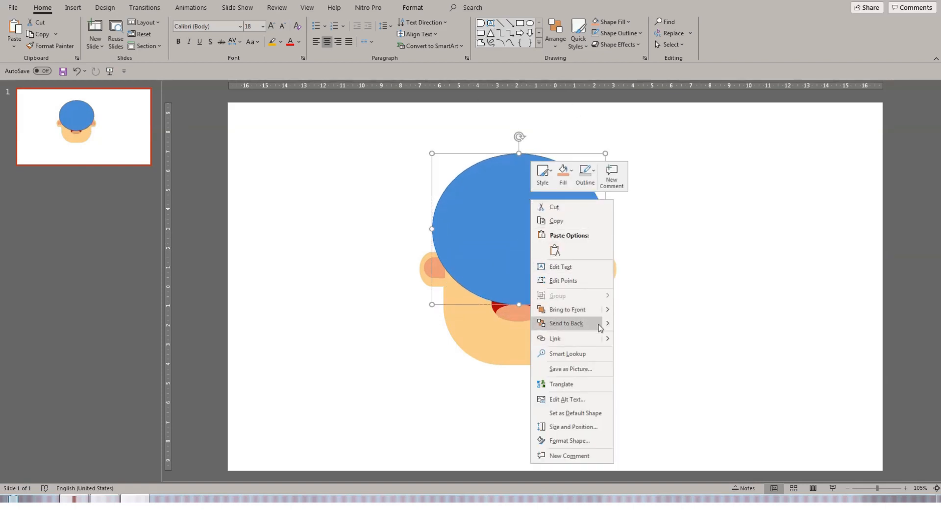
mouse_move(598, 326)
click(638, 336)
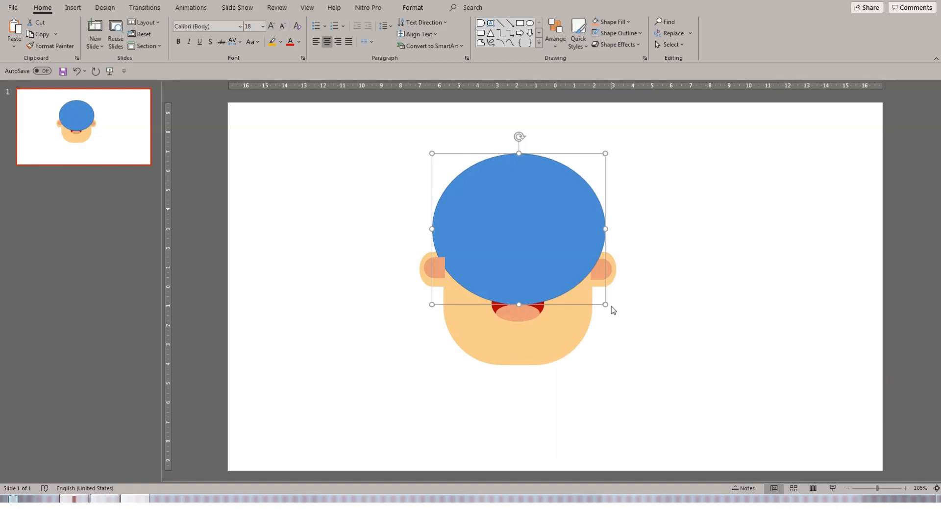
right_click(581, 264)
mouse_move(659, 128)
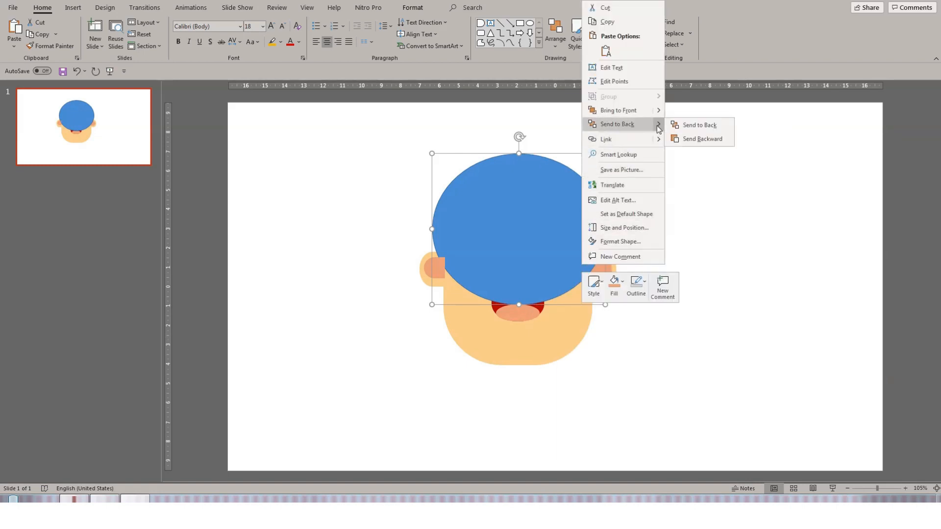
click(691, 139)
right_click(586, 236)
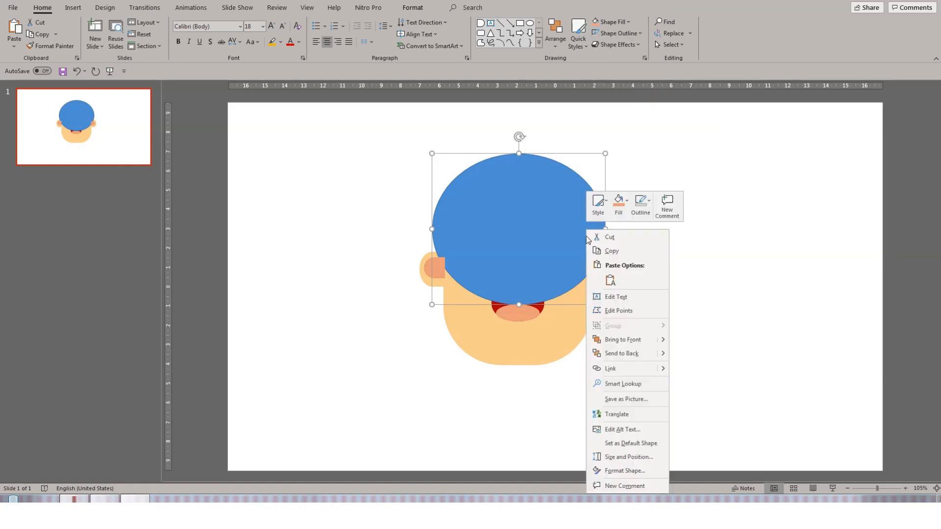
click(684, 360)
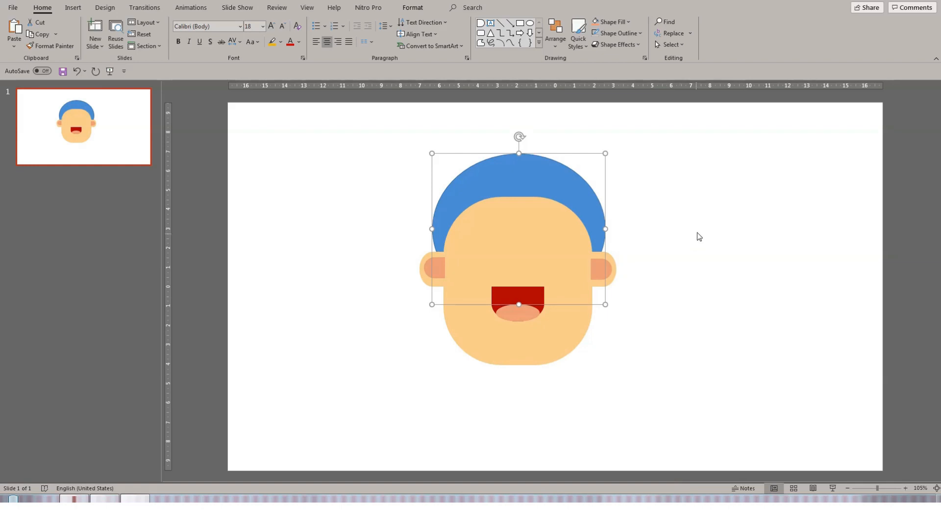
- Fill the hair ellipse dark gray
click(412, 7)
click(378, 22)
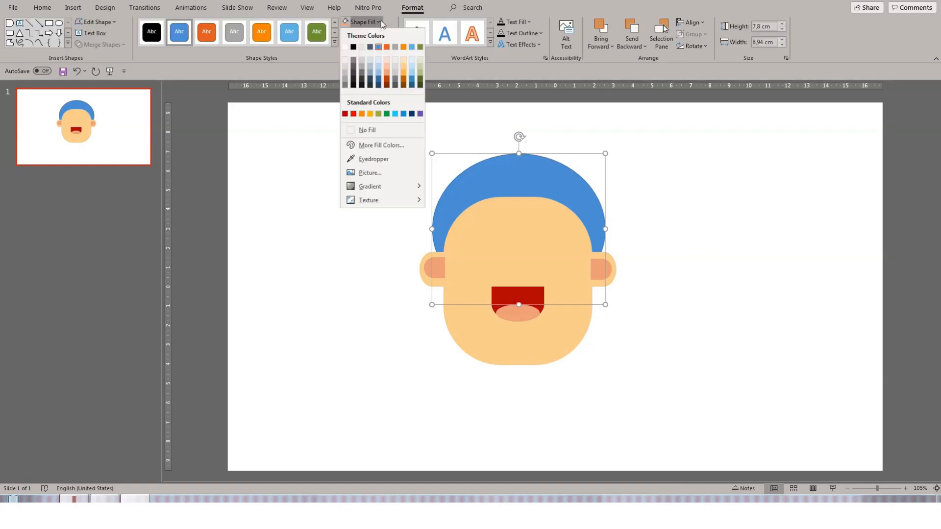
click(353, 67)
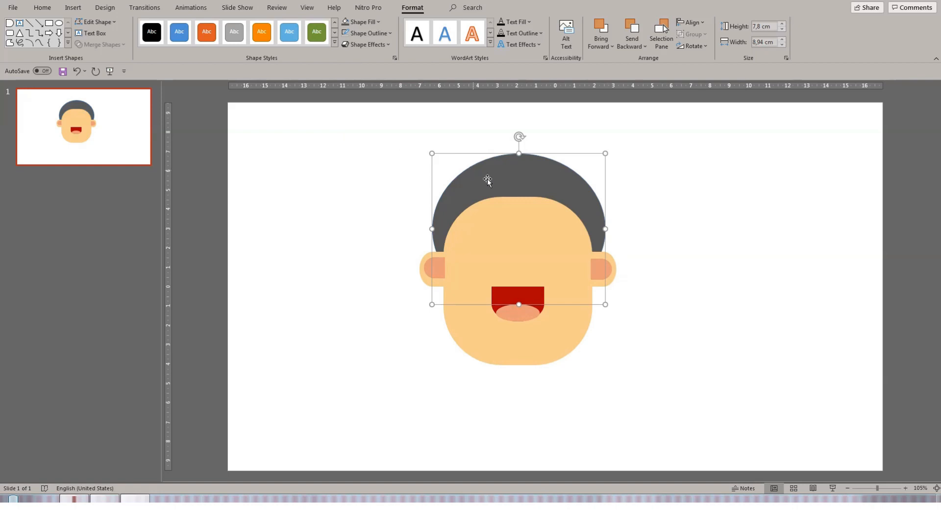
- Nudge the hair ellipse slightly into place on top of the head
mouse_move(508, 177)
mouse_down()
mouse_move(498, 193)
mouse_move(508, 197)
mouse_move(505, 182)
mouse_up()
click(674, 176)
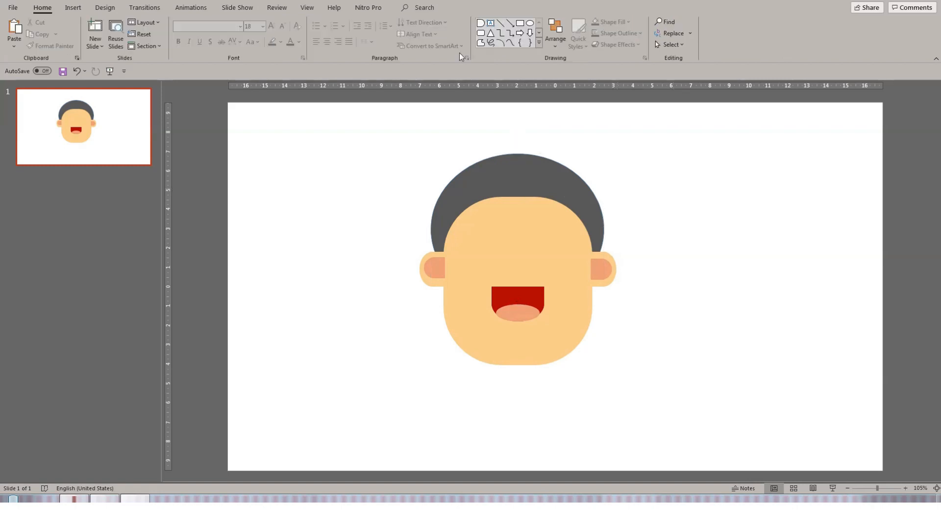
- Draw a moon shape and rotate and position it over the top of the head as a fringe piece
click(538, 43)
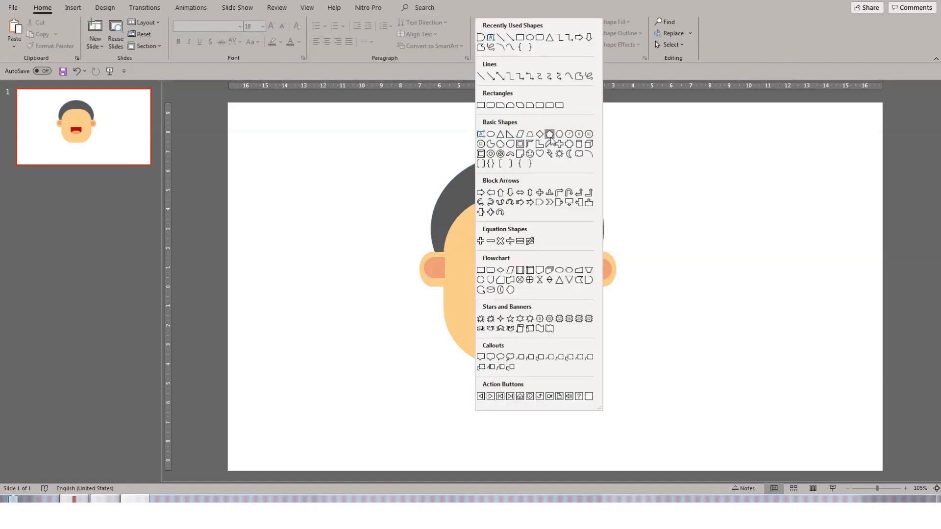
click(570, 154)
drag(482, 223, 544, 311)
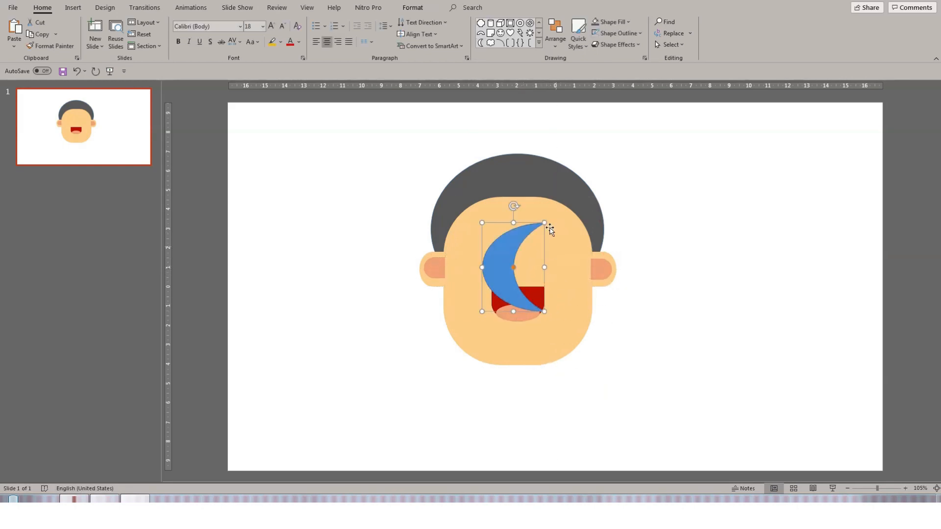
drag(461, 209, 462, 210)
drag(518, 280, 521, 235)
drag(549, 202, 513, 218)
drag(479, 184, 496, 213)
click(413, 7)
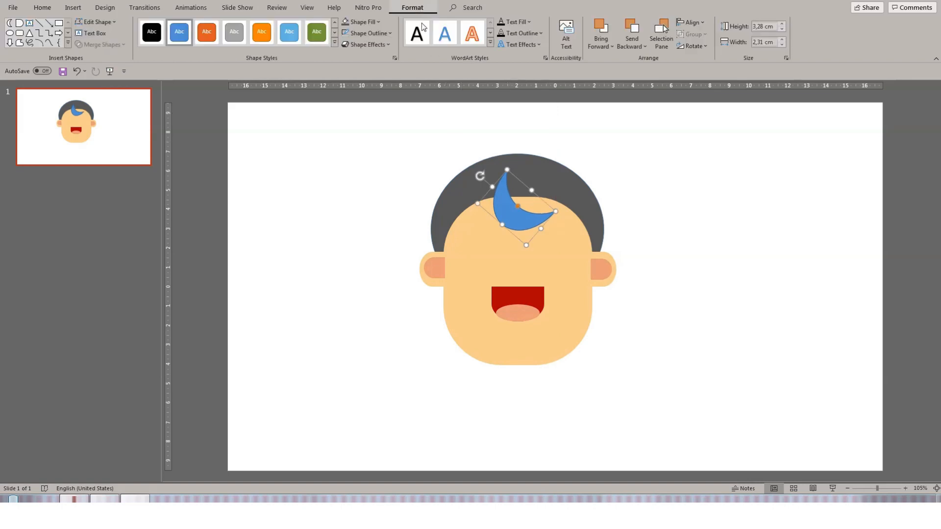
- Fill the moon shape dark gray and rotate, resize and position it as a fringe on the right of the hairline
click(345, 21)
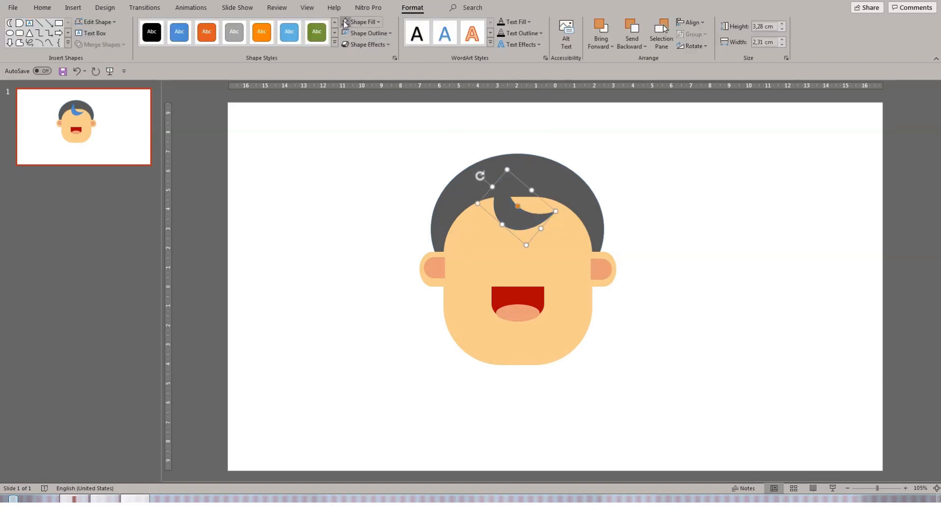
drag(520, 222, 599, 259)
mouse_move(579, 240)
mouse_down()
mouse_move(564, 223)
mouse_move(603, 238)
mouse_move(580, 248)
mouse_up()
drag(584, 194, 550, 201)
drag(542, 235, 524, 229)
drag(475, 179, 495, 164)
drag(505, 214, 518, 208)
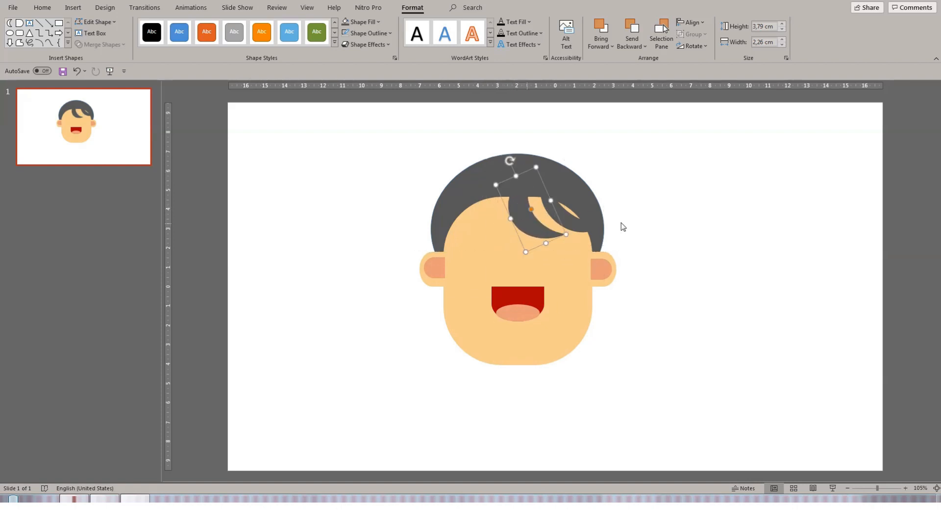
click(629, 253)
drag(567, 230, 560, 215)
click(677, 244)
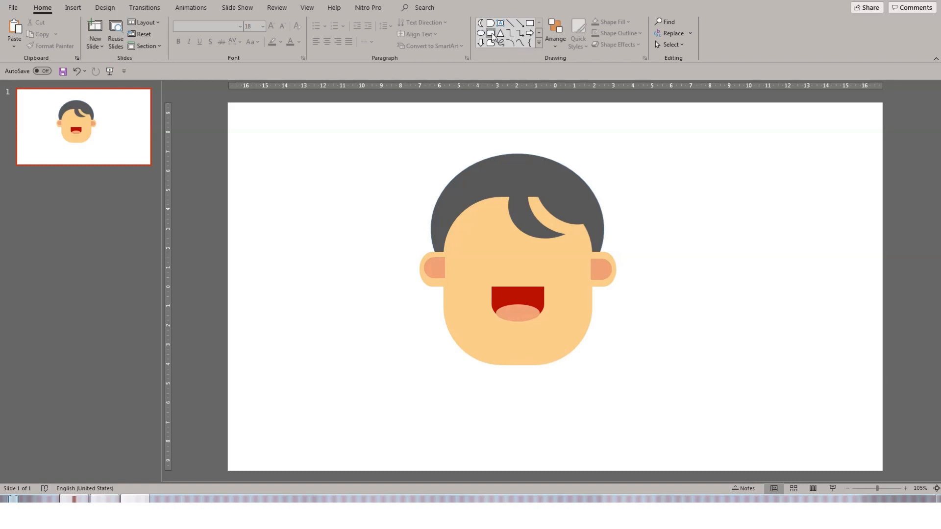
- Draw a small moon shape about 1.99 cm tall and 1.32 cm wide on the left of the fringe and fill it dark gray
click(481, 23)
drag(469, 185, 492, 212)
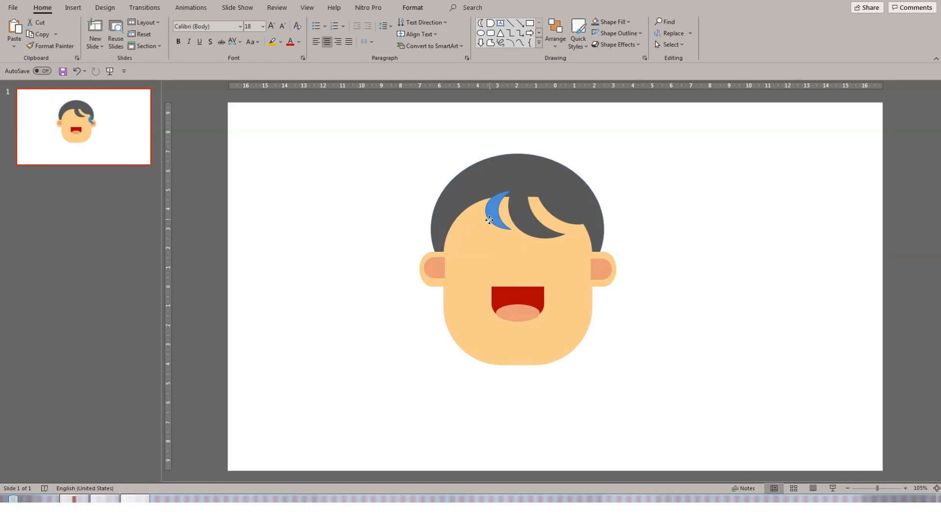
click(425, 8)
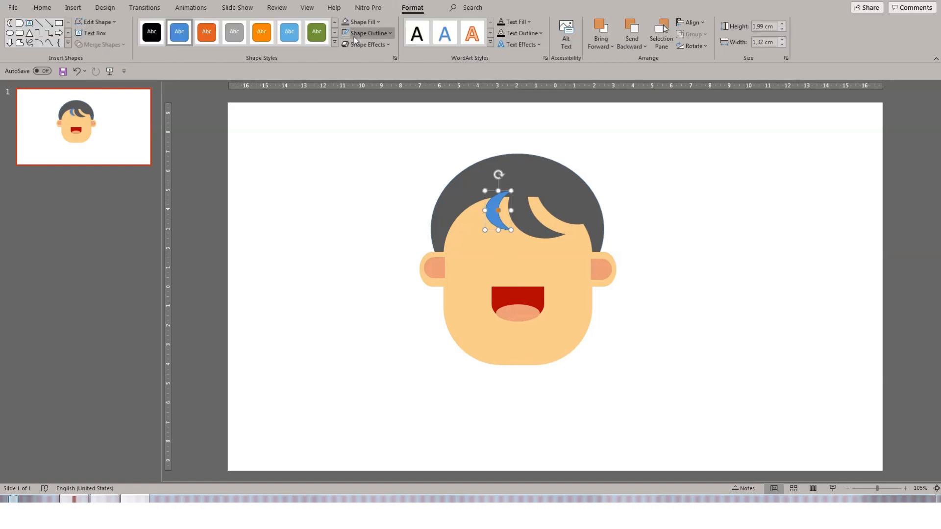
click(344, 22)
drag(494, 224, 493, 211)
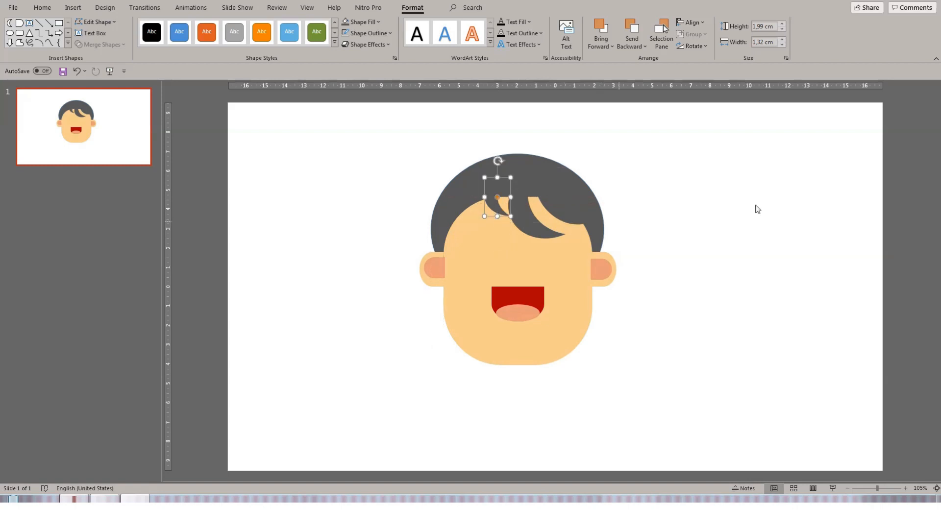
click(757, 209)
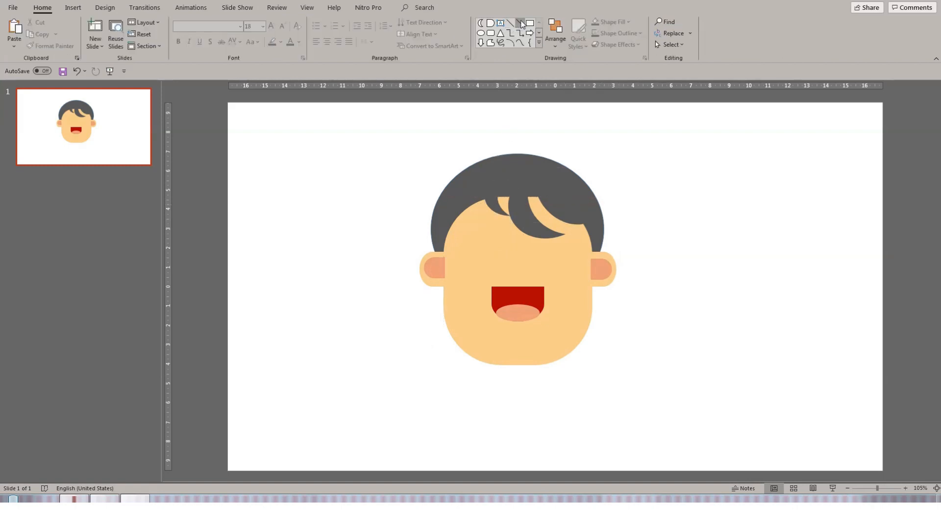
- Draw a thin rectangle about 2.1 cm tall and 0.35 cm wide at the left temple as a sideburn and fill it dark gray
click(481, 33)
click(492, 33)
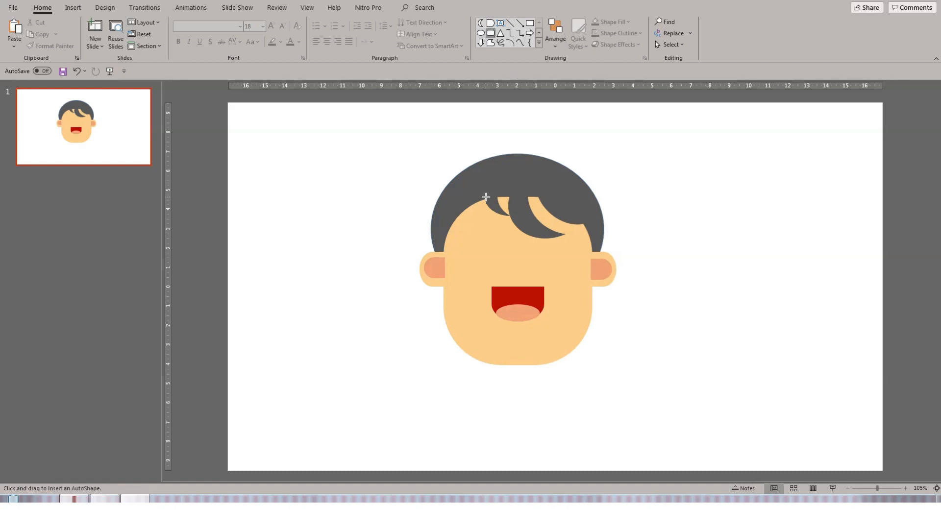
drag(460, 234, 440, 269)
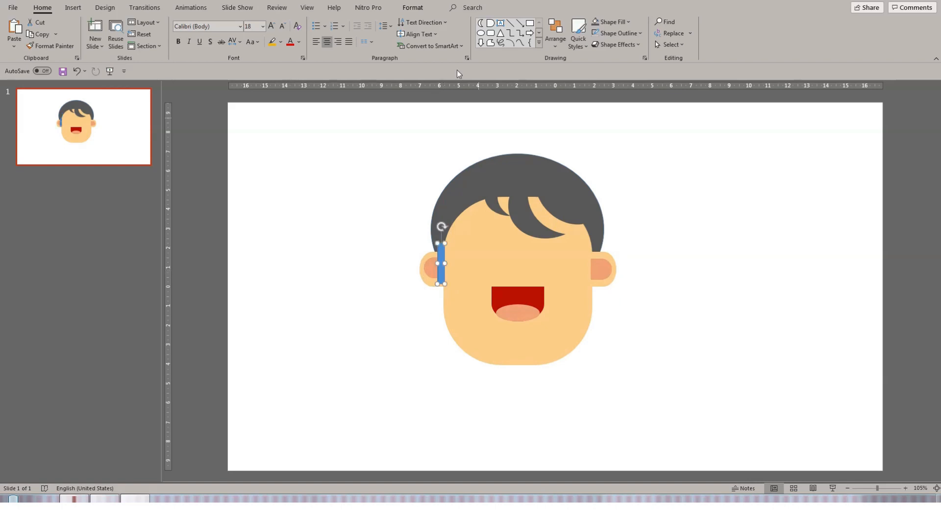
click(412, 8)
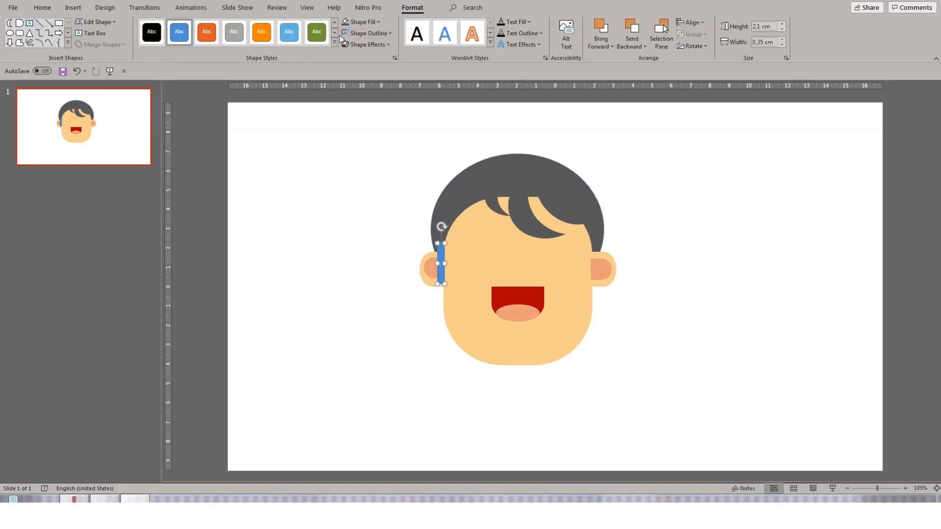
click(348, 22)
click(712, 206)
drag(440, 276, 447, 257)
click(411, 352)
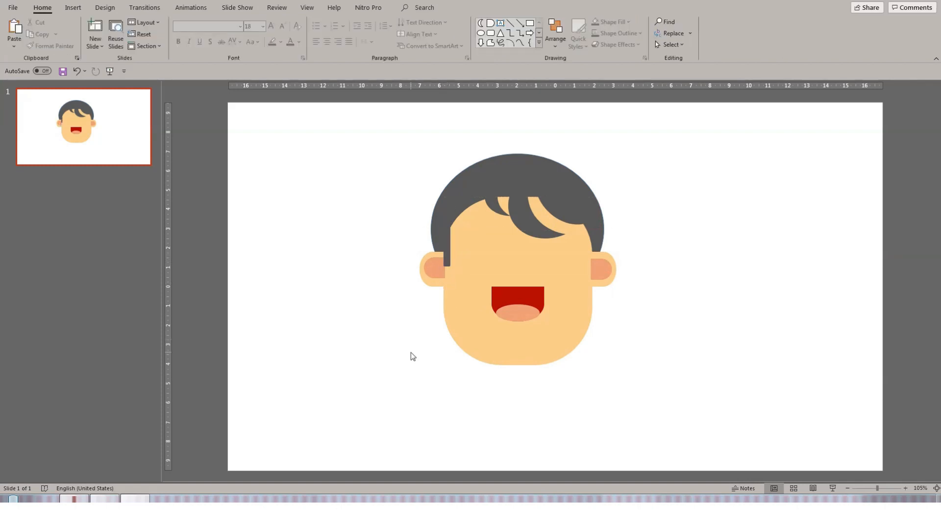
- Duplicate the sideburn and move the copy to the right temple
click(447, 260)
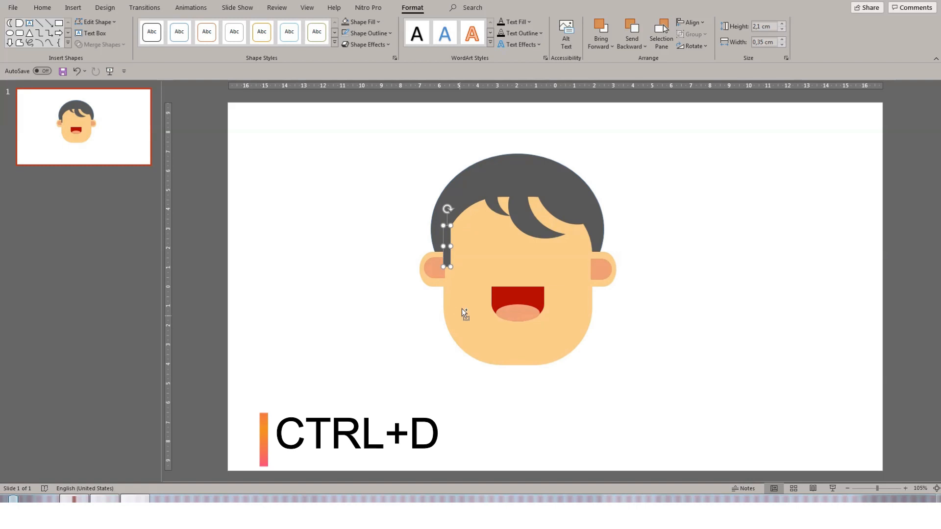
key(ctrl+d)
drag(454, 266, 587, 257)
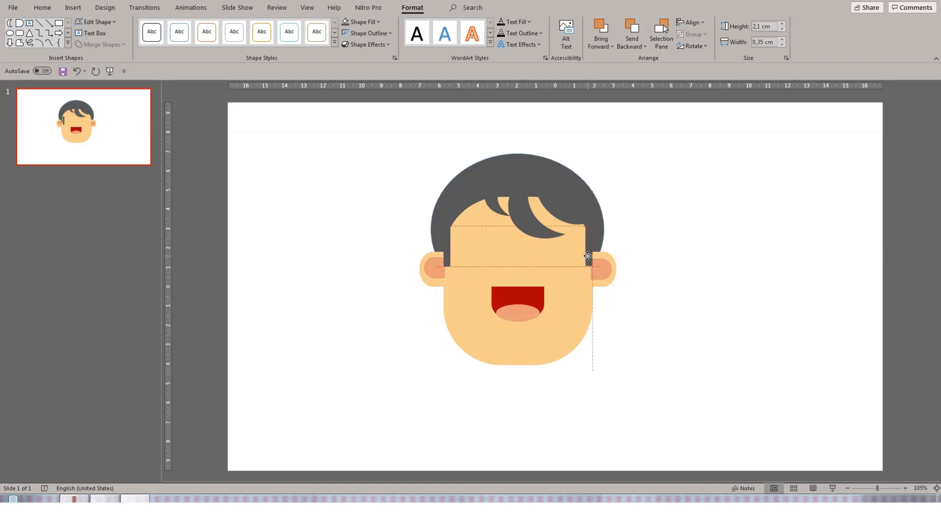
click(695, 277)
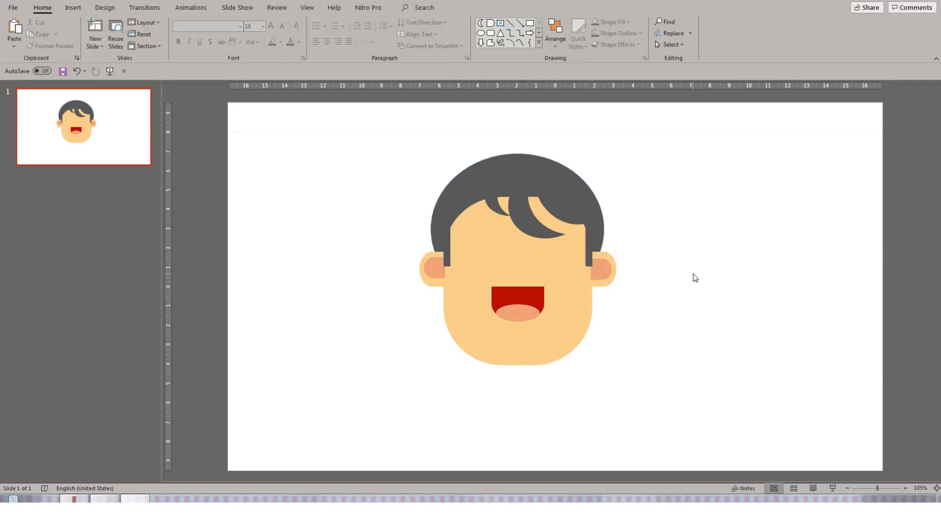
- Apply an outer Offset Bottom shadow to the mouth
click(518, 297)
click(413, 7)
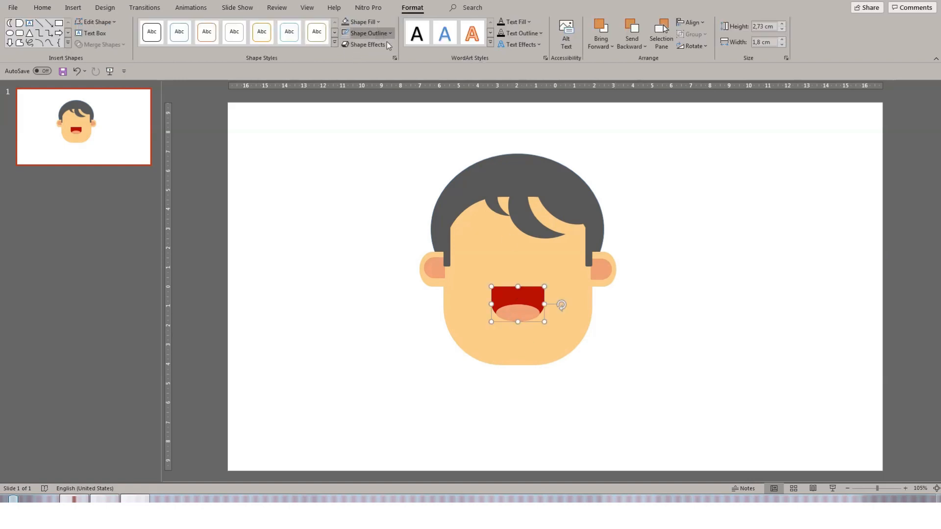
click(386, 43)
mouse_move(377, 89)
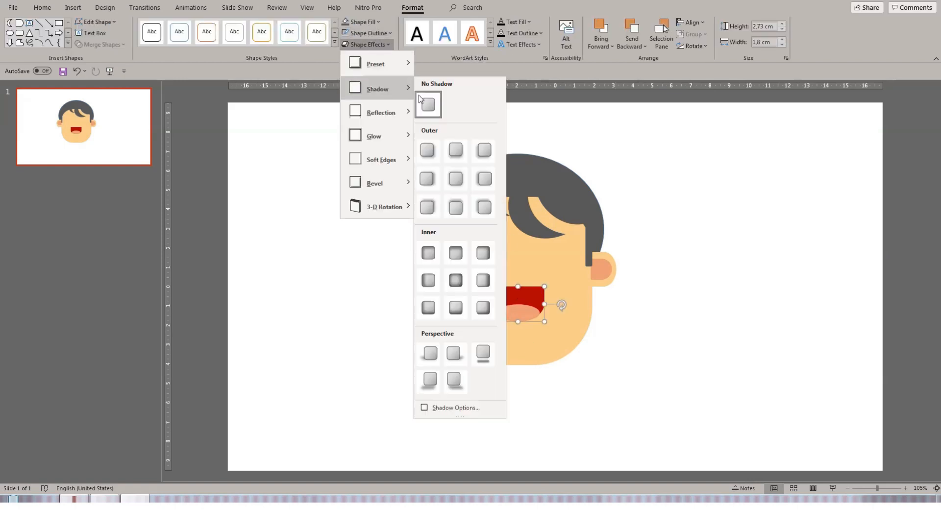
click(452, 157)
click(728, 290)
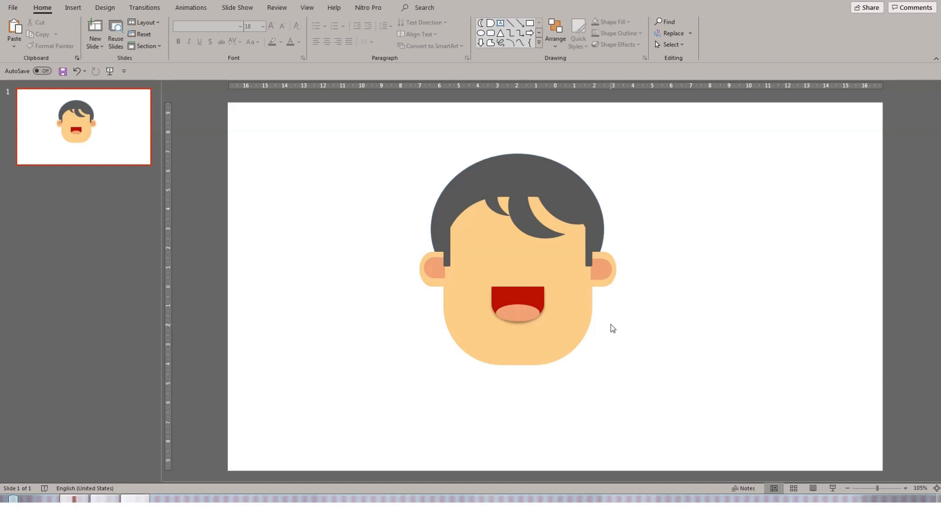
- Apply the same outer Offset Bottom shadow to the head
click(494, 345)
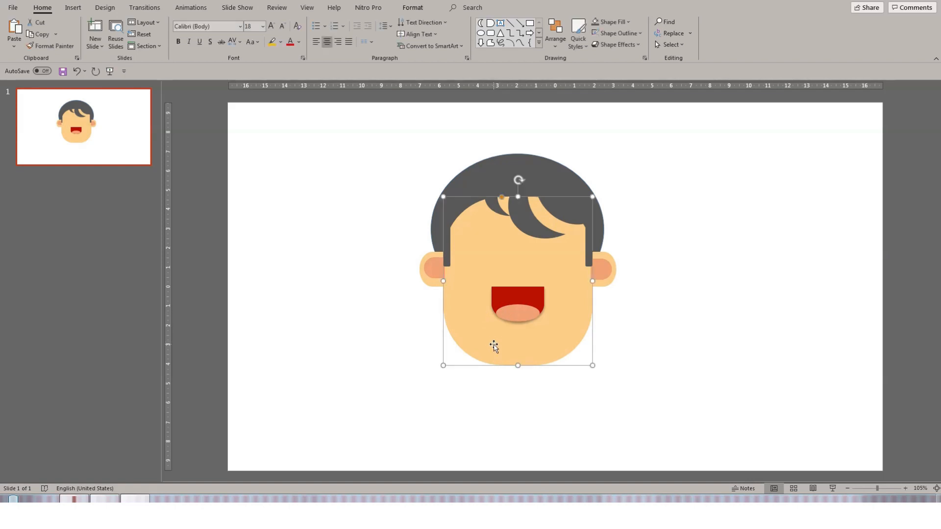
click(412, 6)
click(391, 43)
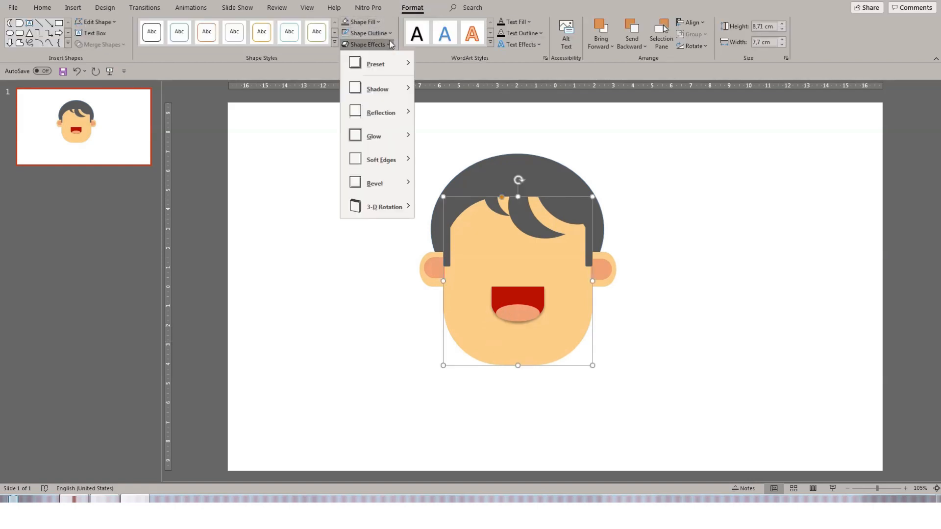
mouse_move(385, 84)
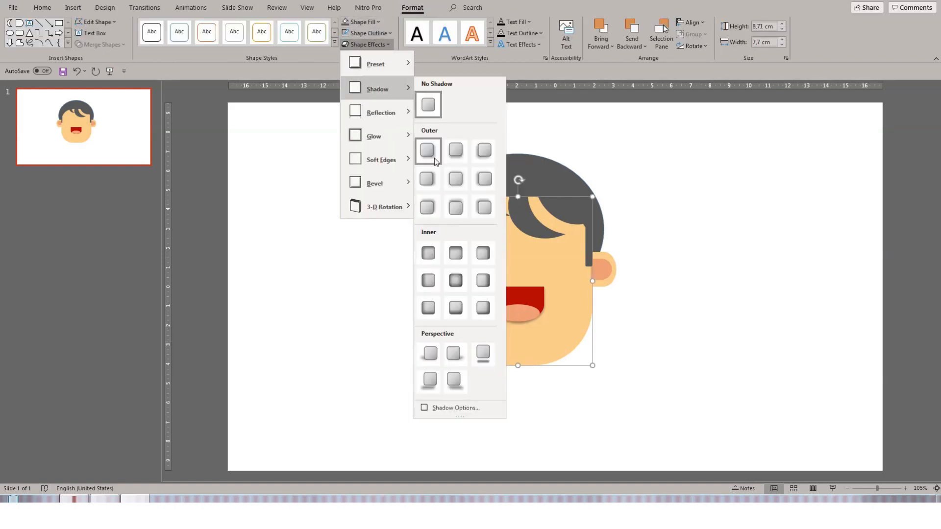
click(459, 155)
click(761, 306)
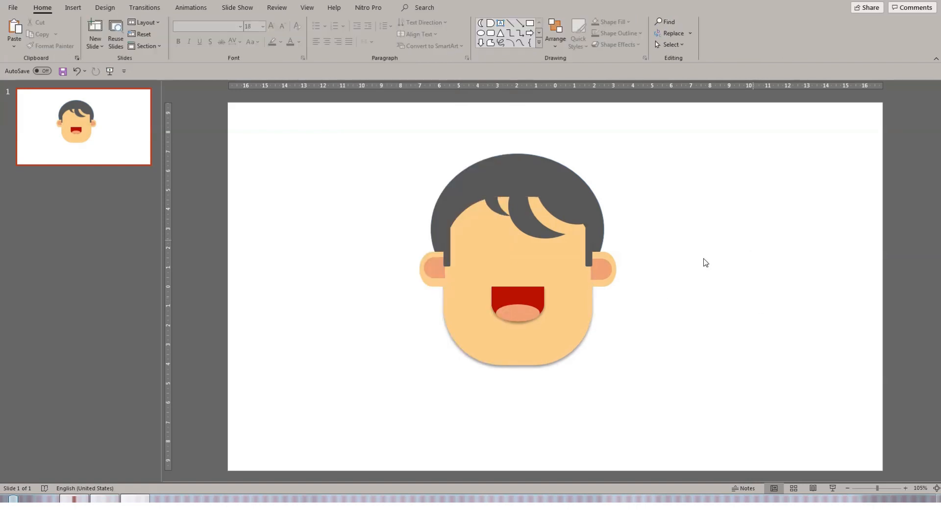
- Nudge the right fringe piece slightly upward
drag(545, 234, 544, 223)
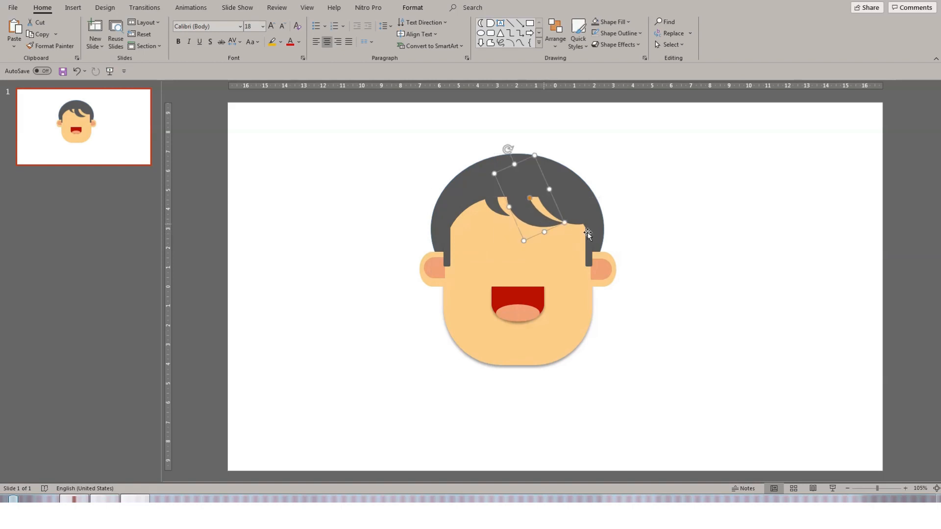
click(749, 246)
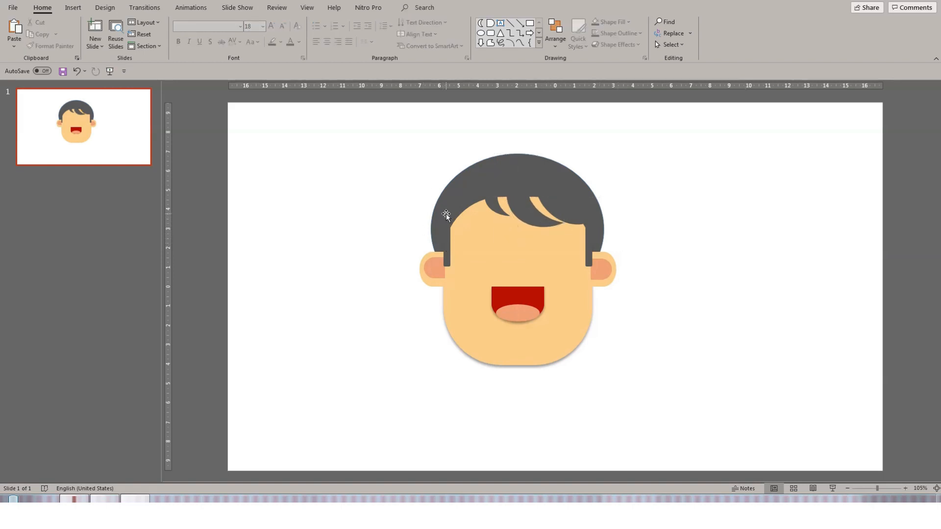
click(446, 214)
click(448, 237)
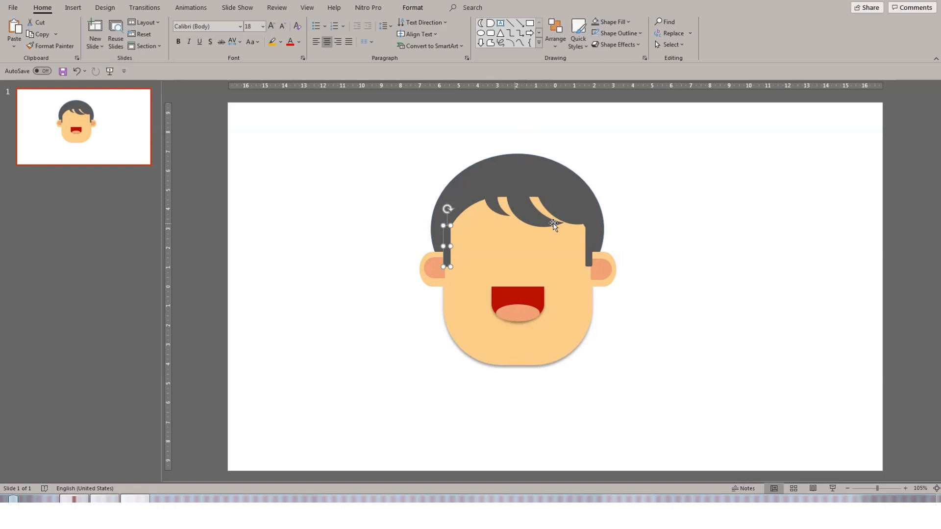
click(654, 215)
- Resize and rotate the small left fringe moon along the hairline
click(498, 211)
drag(501, 224, 476, 257)
drag(481, 210, 465, 313)
drag(484, 259, 416, 242)
click(718, 227)
- Duplicate the small fringe piece and move the copy higher along the hairline
key(ctrl+d)
drag(473, 211, 494, 197)
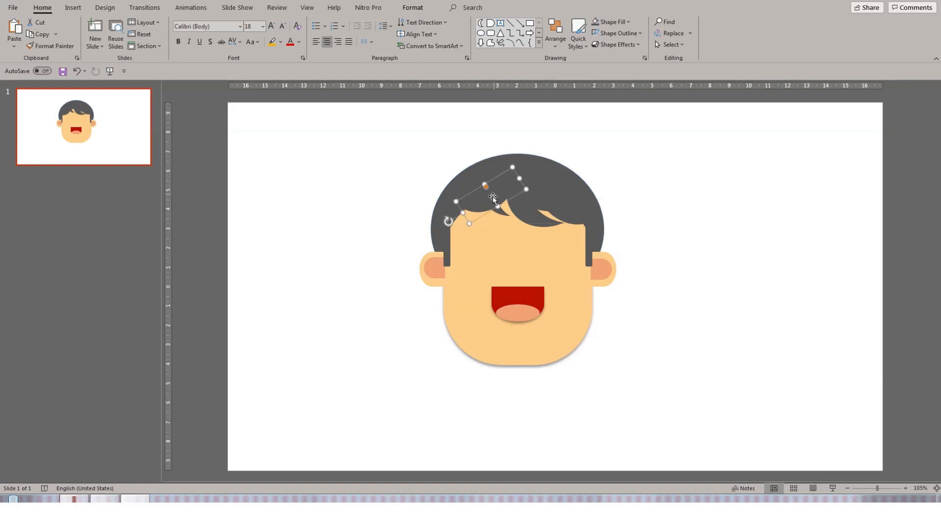
click(656, 198)
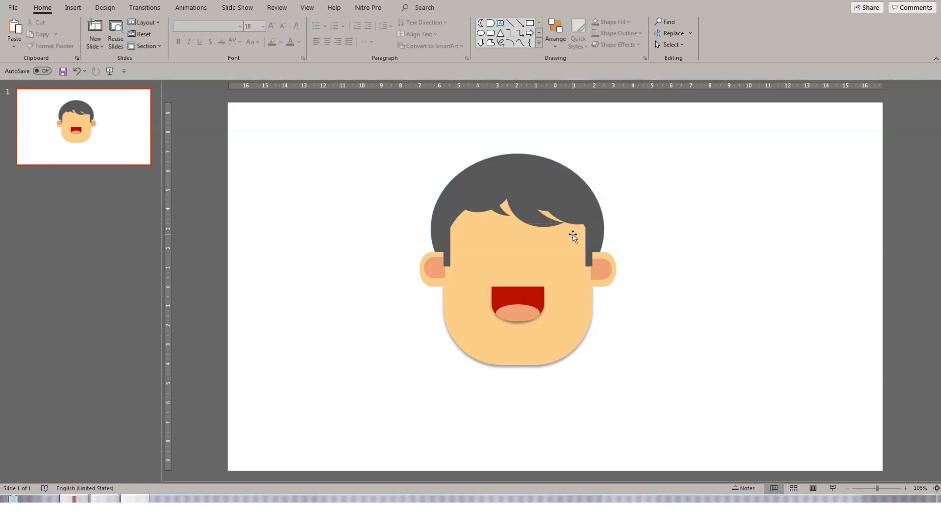
- Draw a rounded rectangle about 2.34 cm wide and 1.8 cm tall over the left eye area as a glasses lens
click(491, 33)
drag(471, 238, 497, 257)
click(413, 7)
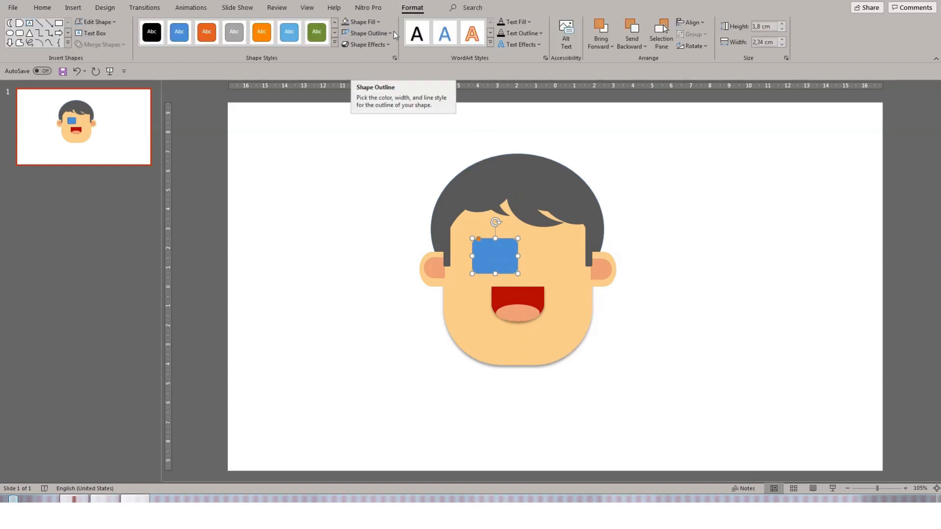
- Give the lens a black 3 pt outline and no fill
click(379, 33)
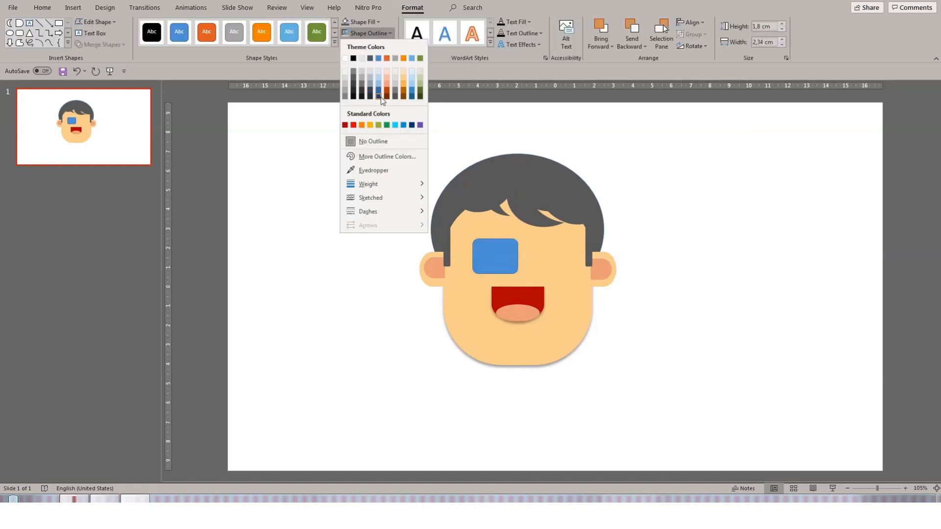
click(354, 96)
click(373, 22)
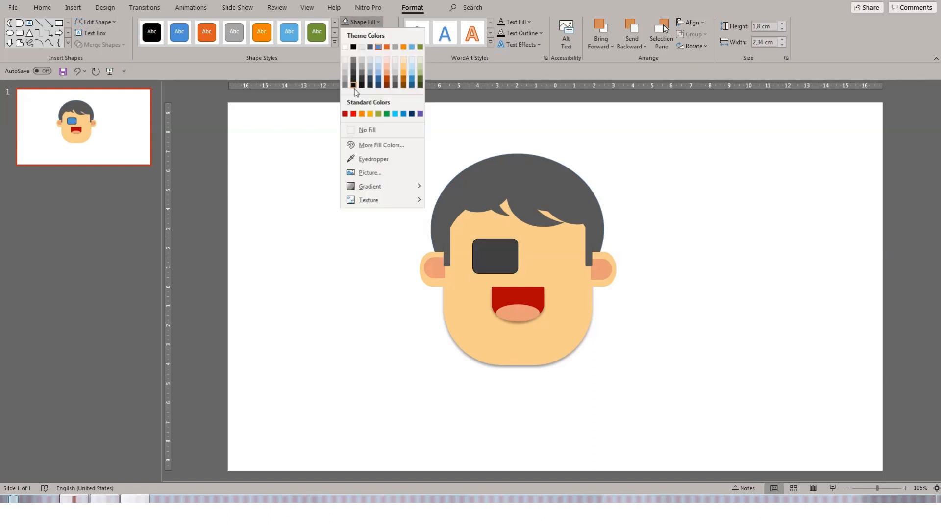
click(353, 130)
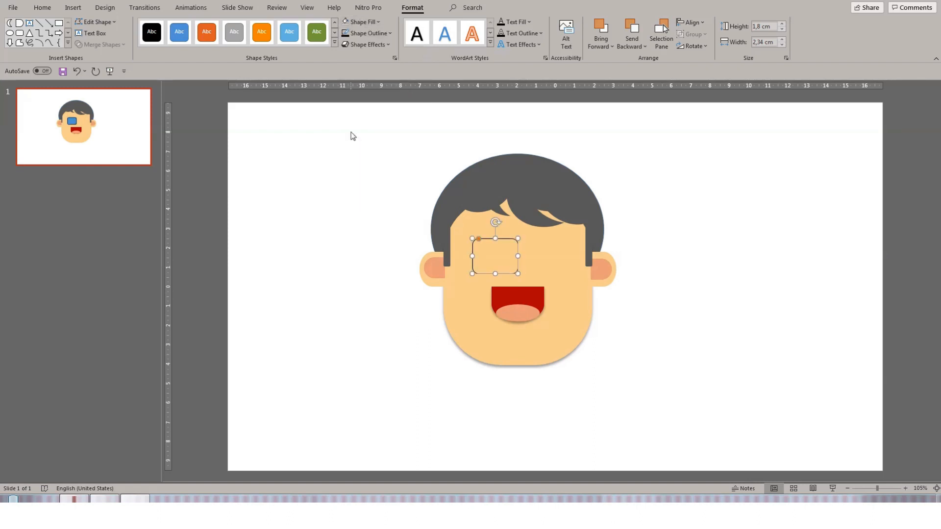
click(390, 33)
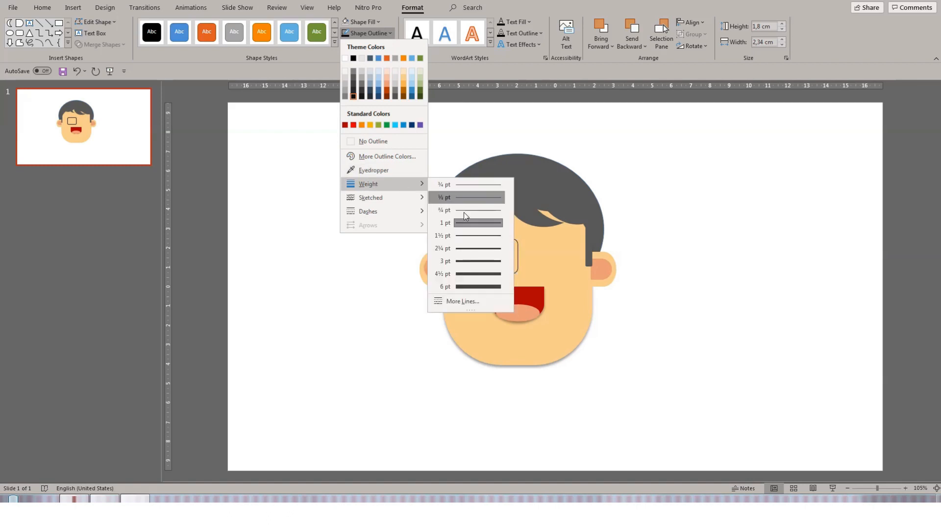
click(489, 260)
- Duplicate the lens and place the copy beside it as the right lens
drag(518, 273, 548, 265)
key(ctrl+d)
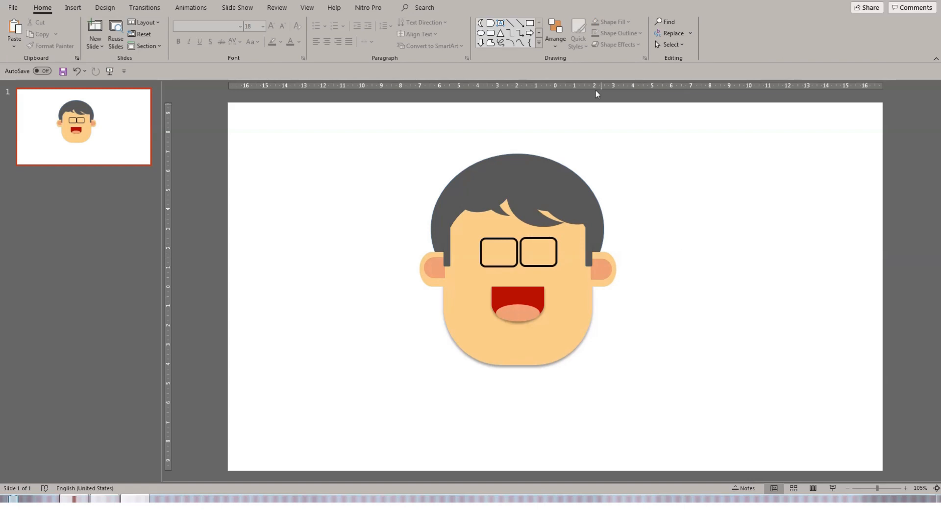
- Draw a small rectangle about 0.17 cm wide and 0.25 cm tall between the two lenses as the glasses bridge
click(530, 24)
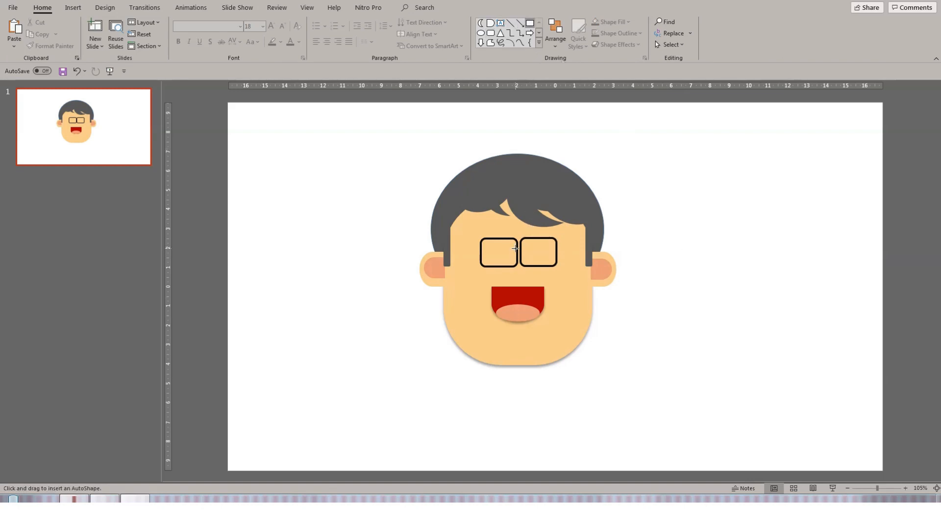
drag(517, 247, 521, 251)
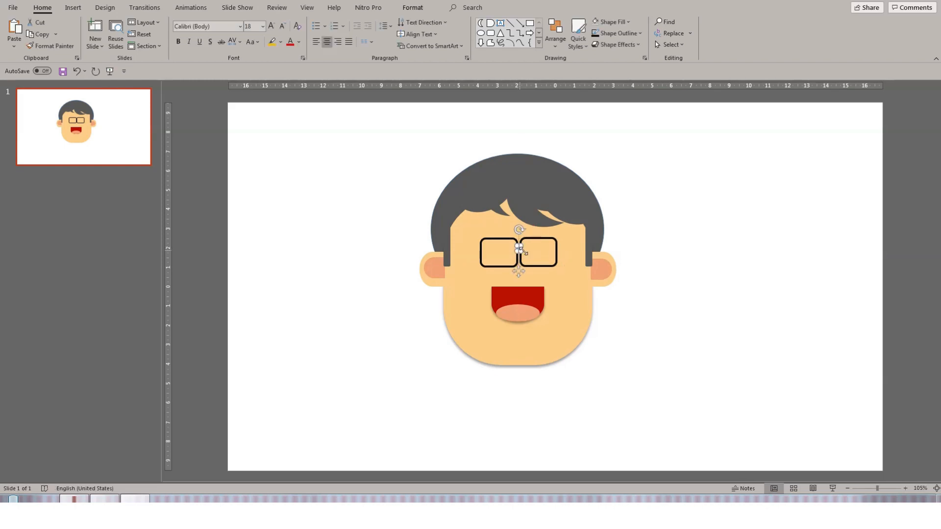
click(412, 8)
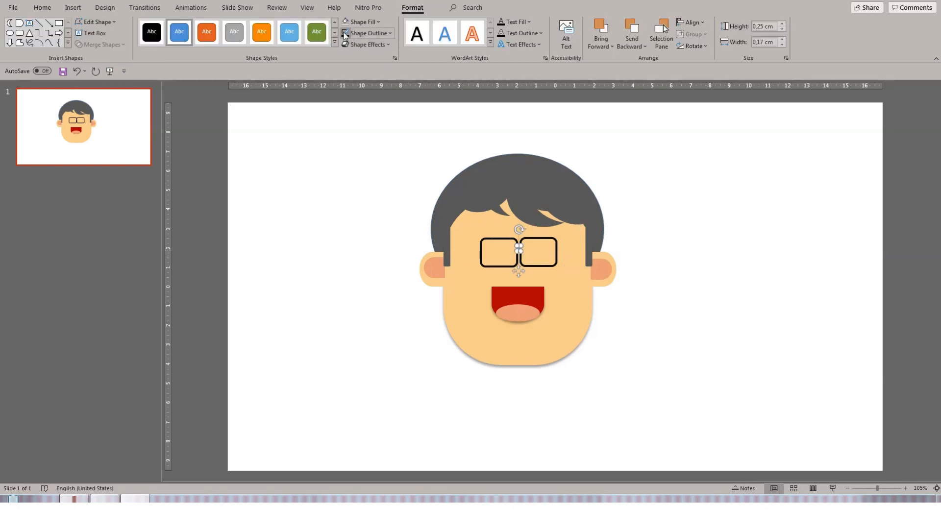
click(708, 213)
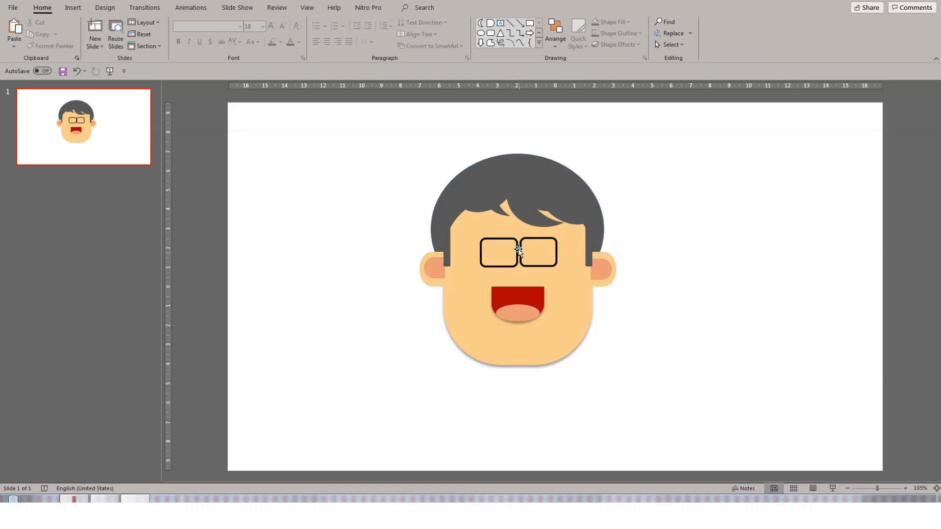
- Remove the bridge's outline and give it a black fill
click(519, 249)
click(368, 32)
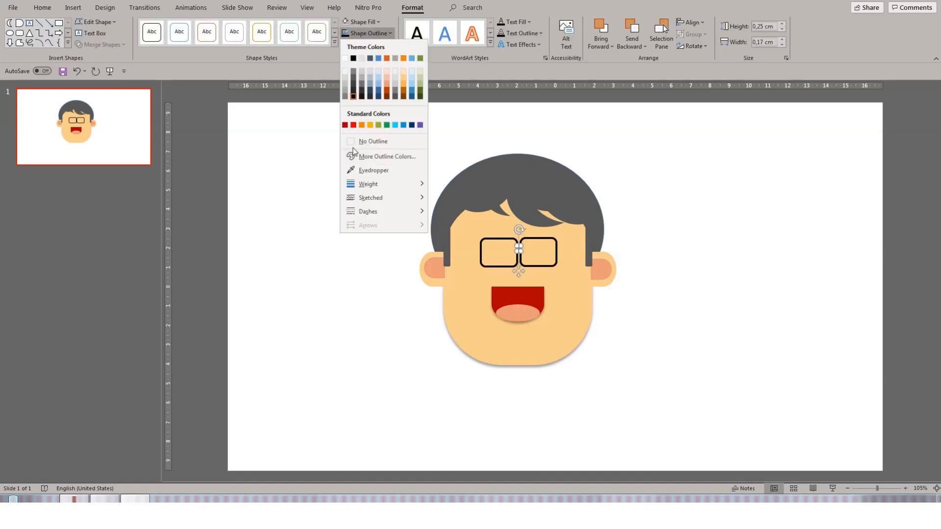
click(373, 141)
click(363, 22)
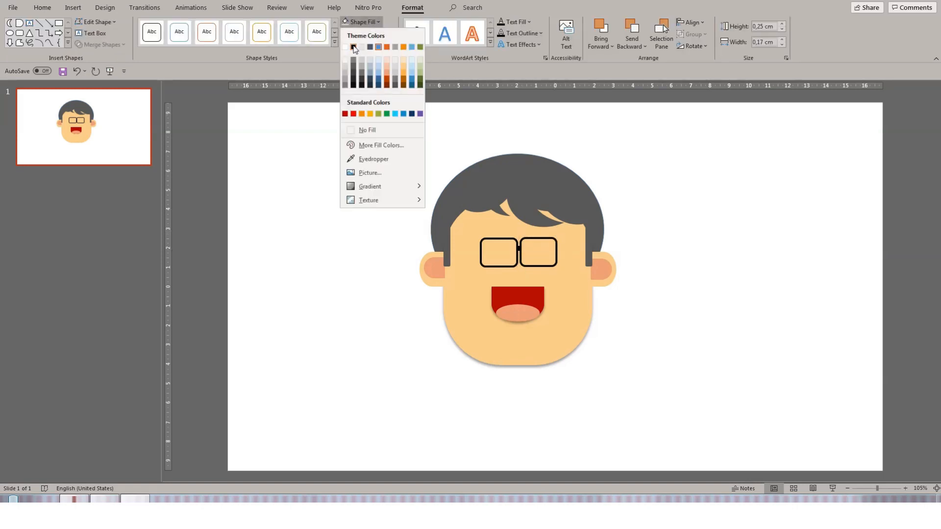
click(354, 85)
click(704, 181)
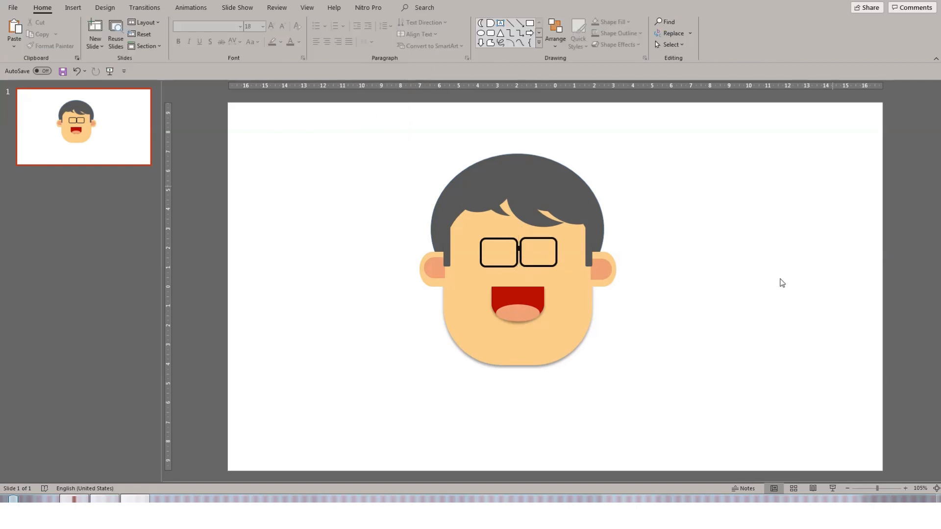
- Start the slide show to preview the finished face
key(F5)
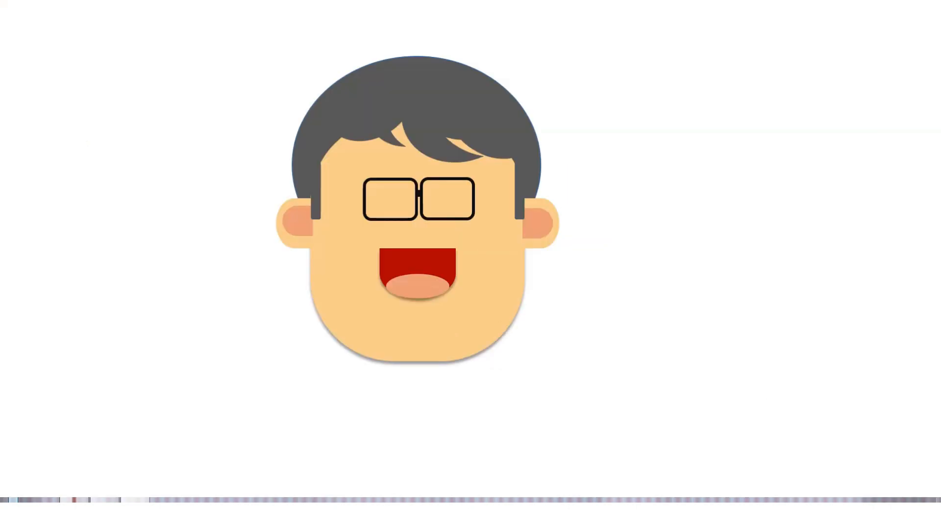